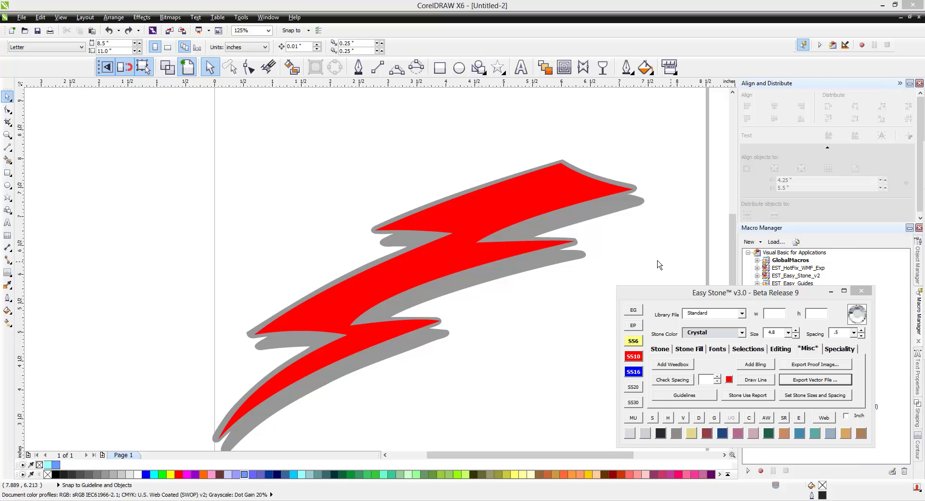
Check the bolt's overlap by moving it off the shadow in outline view, then undo and restore the normal view.
{"action": "left_click", "coordinate": [654, 262]}
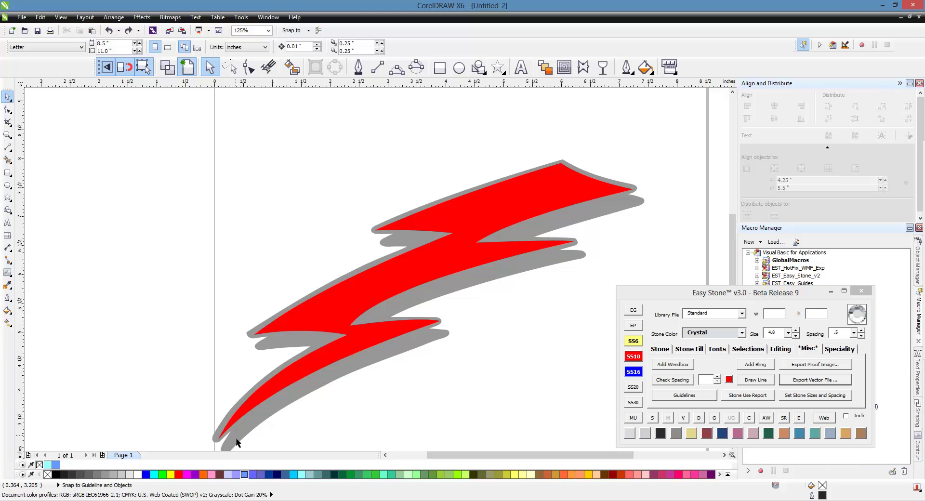
{"action": "scroll", "coordinate": [375, 260], "scroll_direction": "down", "scroll_amount": 2}
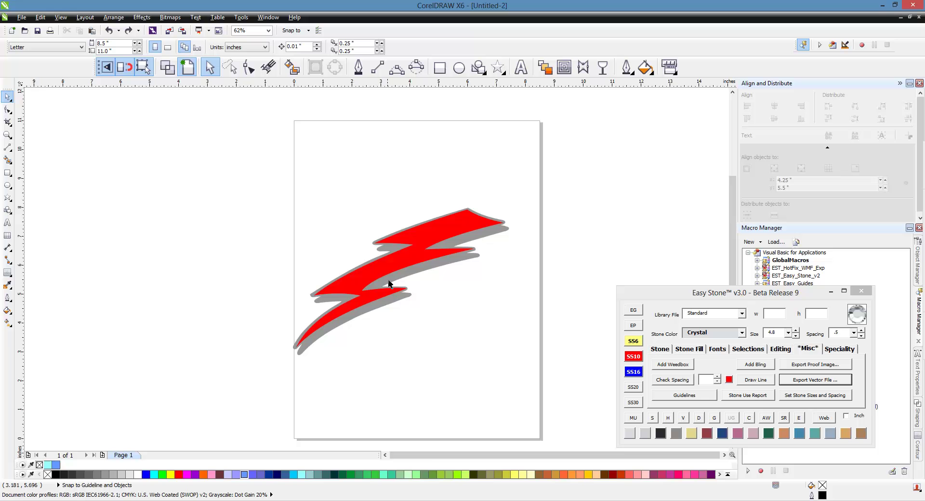
{"action": "scroll", "coordinate": [389, 283], "scroll_direction": "up", "scroll_amount": 2}
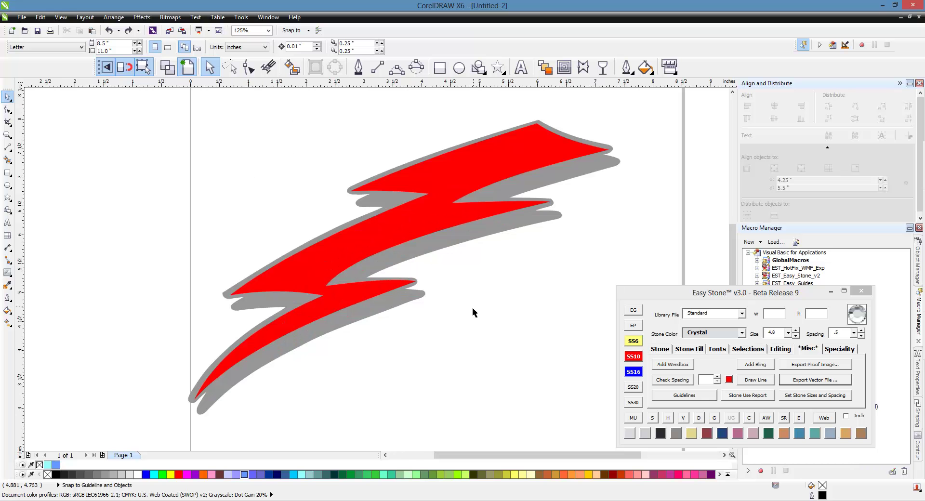
{"action": "scroll", "coordinate": [252, 169], "scroll_direction": "down", "scroll_amount": 2}
{"action": "left_click_drag", "start_coordinate": [367, 191], "coordinate": [438, 246]}
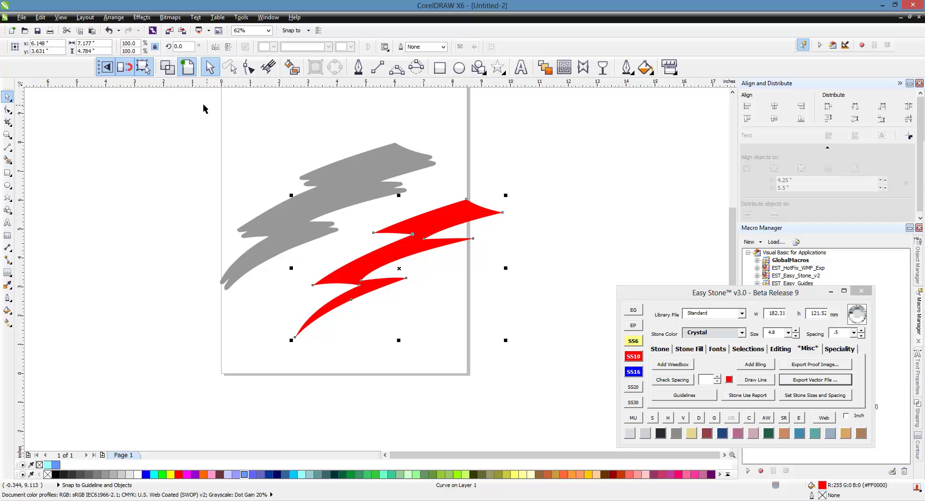
{"action": "left_click", "coordinate": [167, 67]}
{"action": "left_click", "coordinate": [173, 181]}
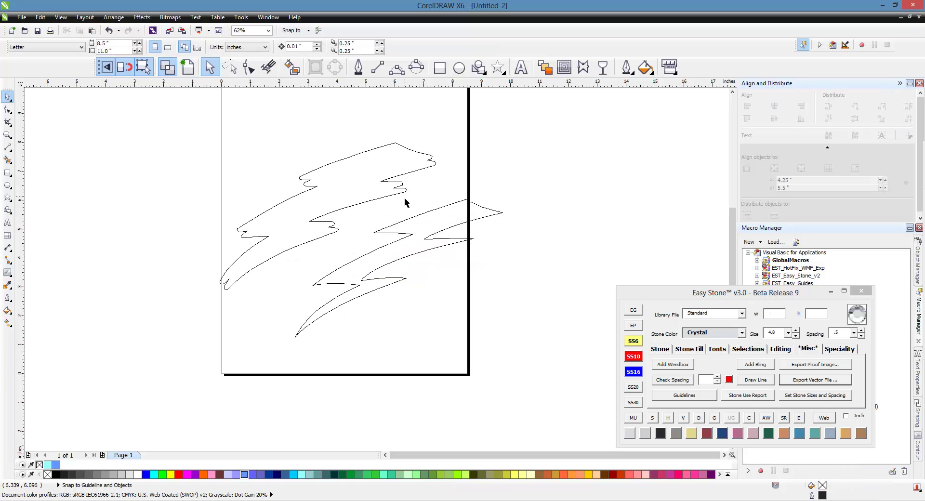
{"action": "key", "text": "ctrl+z"}
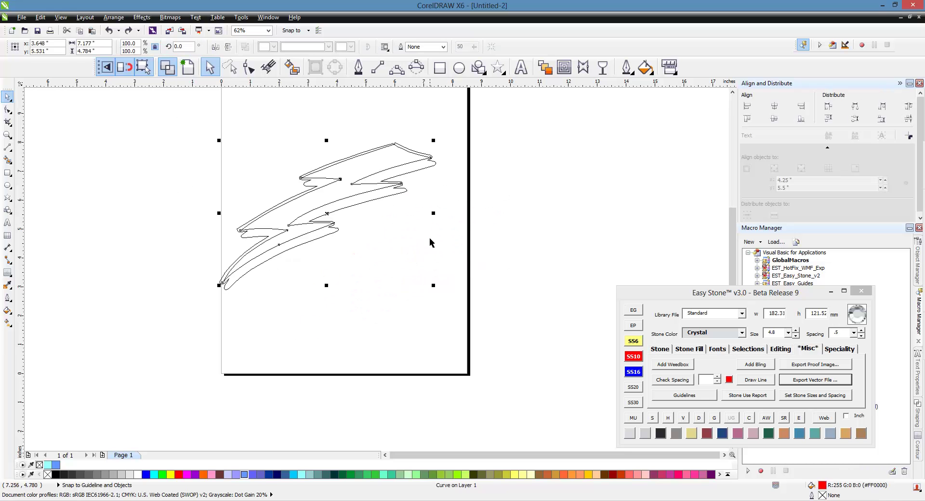
{"action": "key", "text": "shift+F9"}
{"action": "left_click", "coordinate": [305, 155]}
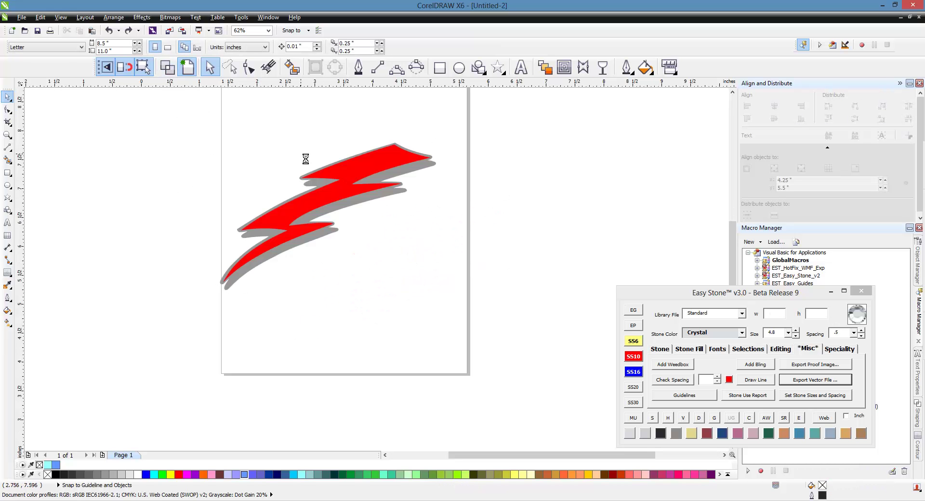
{"action": "scroll", "coordinate": [301, 160], "scroll_direction": "up", "scroll_amount": 2}
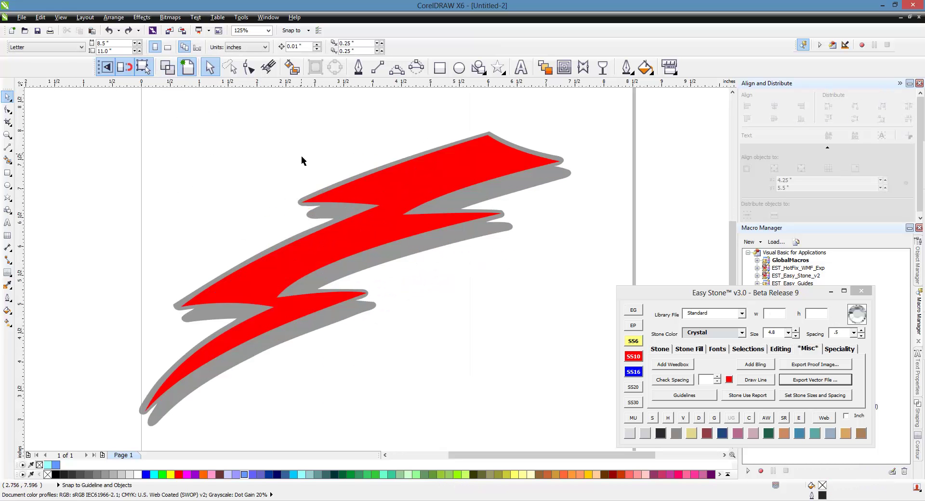
Apply Simplify to the red bolt and grey shadow together, then reselect the red bolt.
{"action": "left_click", "coordinate": [499, 161]}
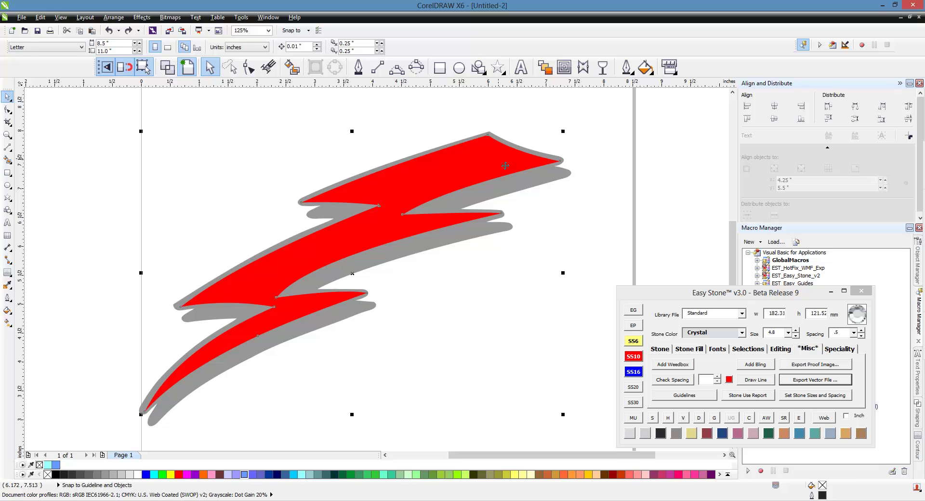
{"action": "left_click", "coordinate": [542, 184], "text": "shift"}
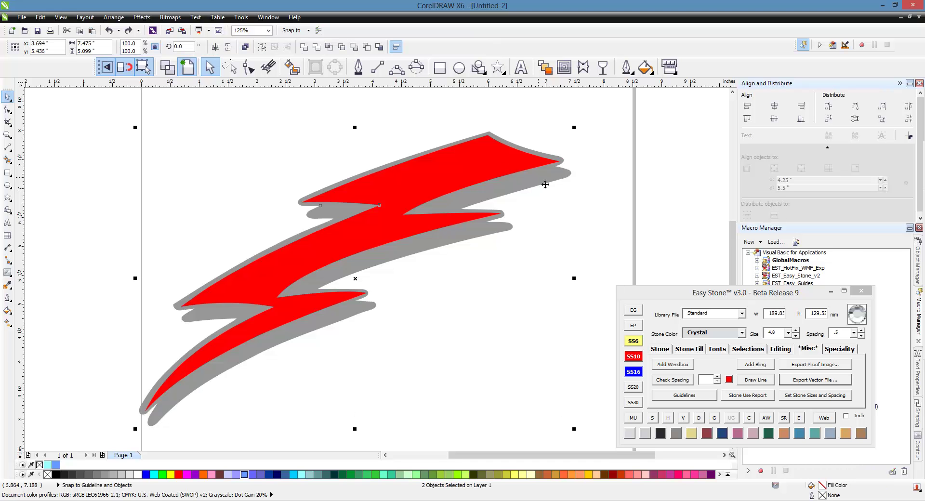
{"action": "left_click", "coordinate": [345, 56]}
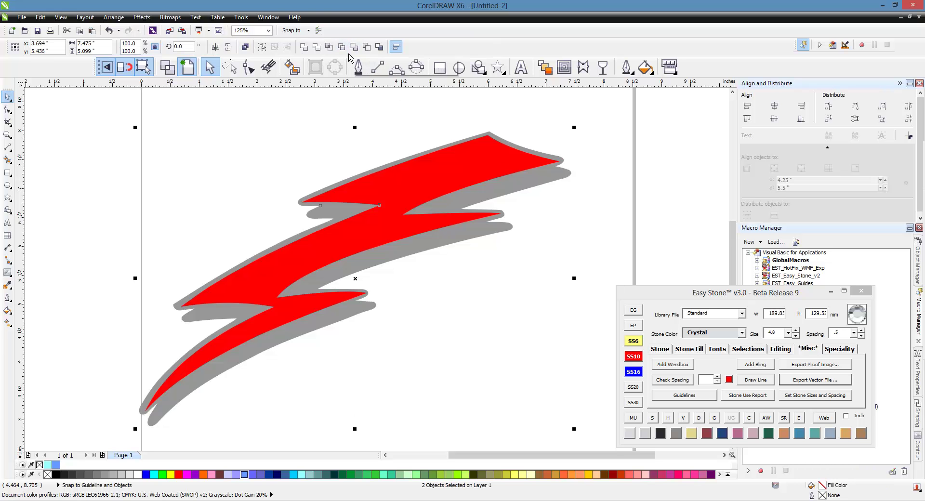
{"action": "left_click", "coordinate": [275, 155]}
{"action": "left_click", "coordinate": [408, 197]}
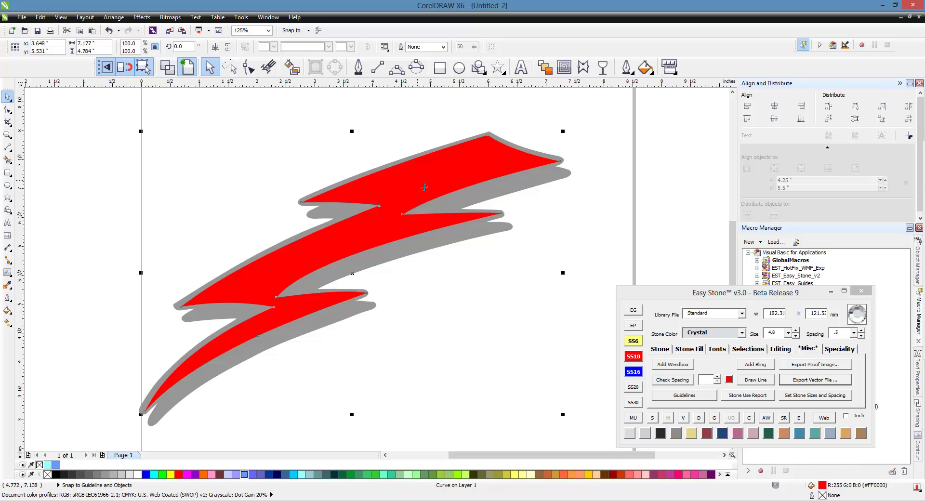
{"action": "left_click_drag", "start_coordinate": [424, 187], "coordinate": [570, 288]}
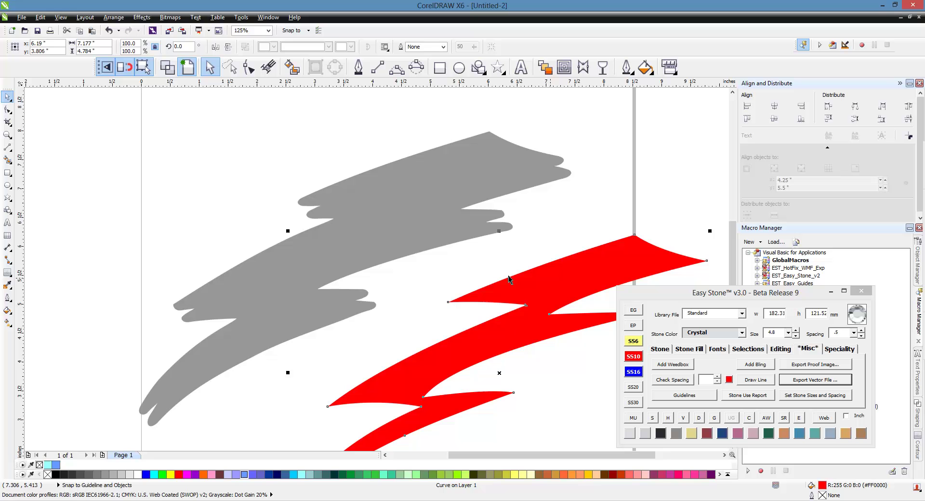
{"action": "left_click", "coordinate": [230, 207]}
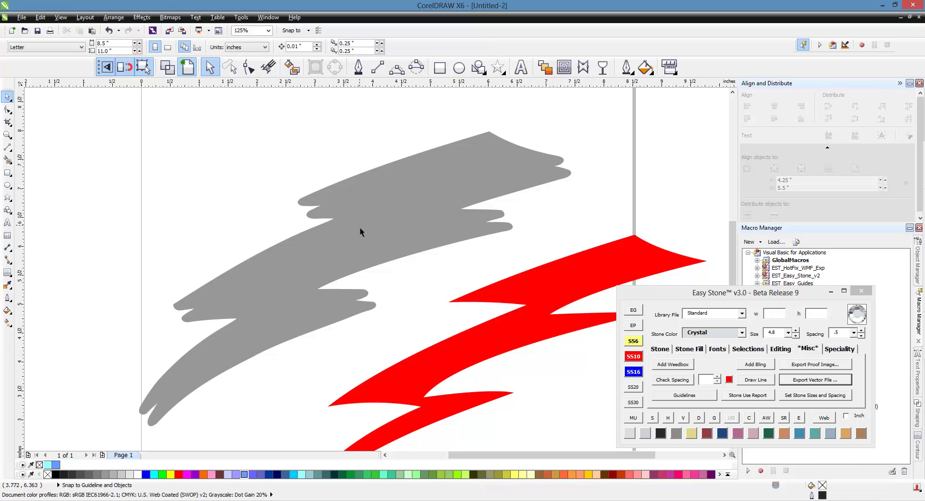
{"action": "left_click", "coordinate": [170, 75]}
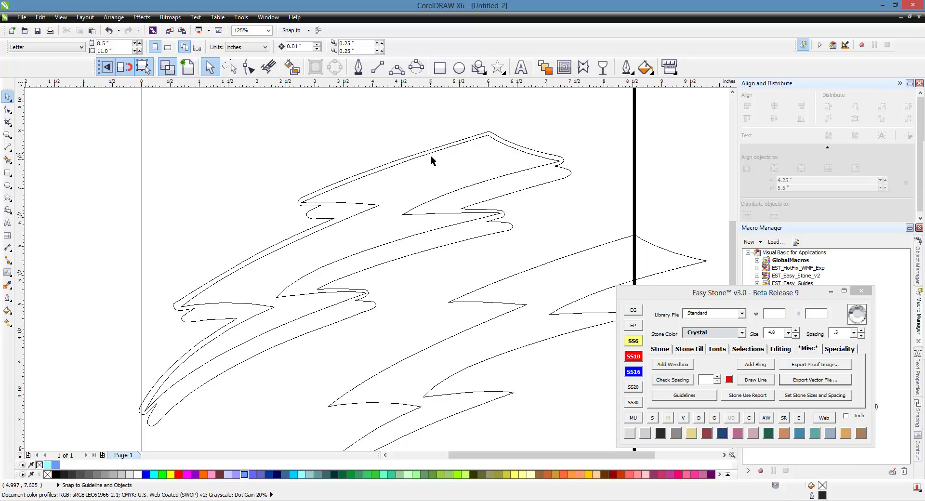
{"action": "left_click", "coordinate": [188, 67]}
{"action": "left_click", "coordinate": [167, 68]}
{"action": "left_click", "coordinate": [187, 67]}
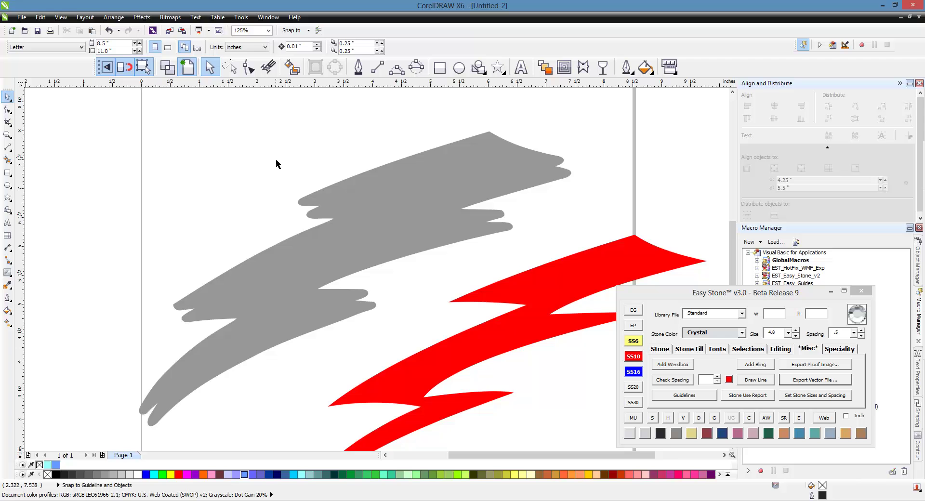
{"action": "key", "text": "ctrl+z"}
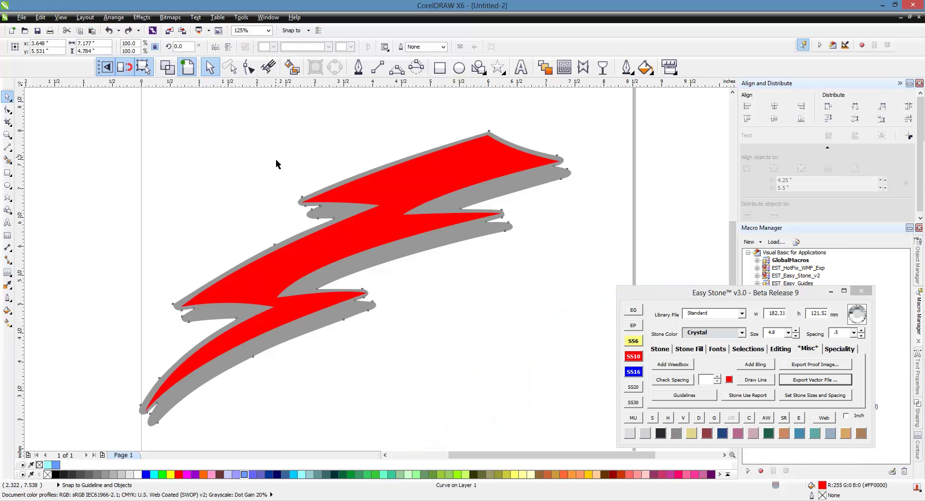
{"action": "left_click", "coordinate": [385, 201]}
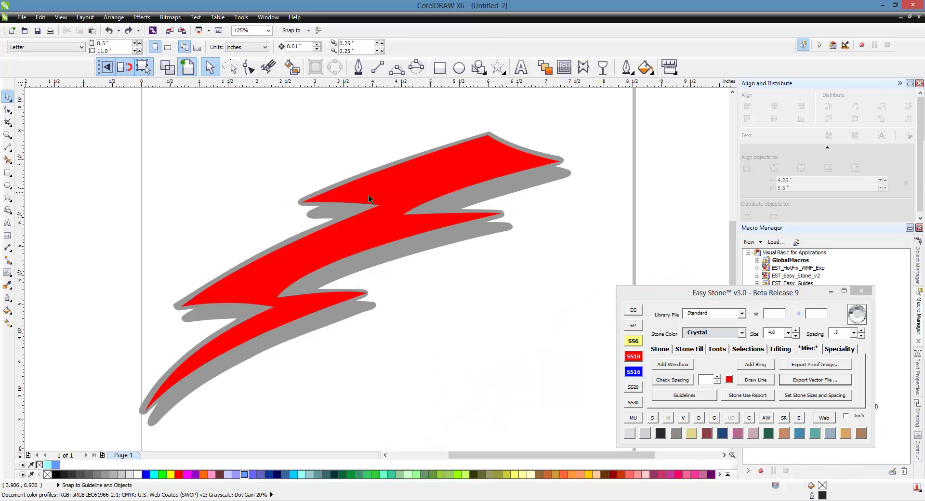
{"action": "left_click_drag", "start_coordinate": [384, 200], "coordinate": [541, 274]}
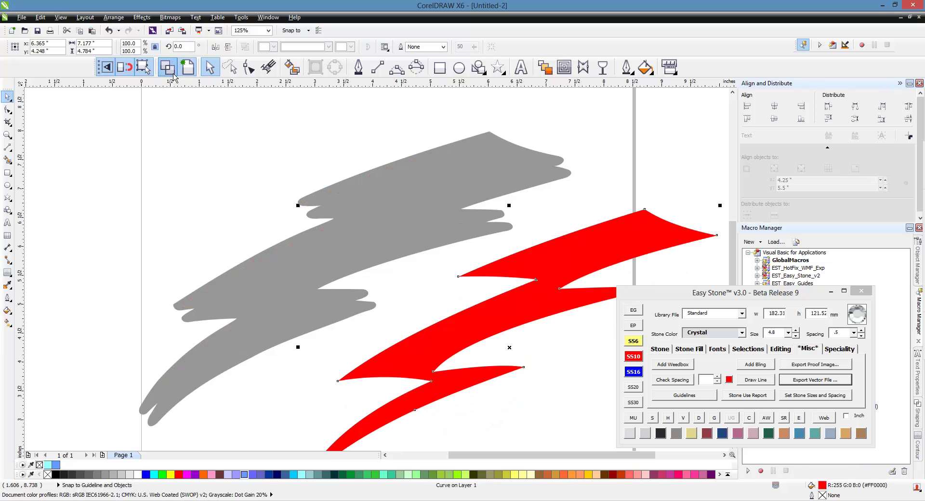
{"action": "left_click", "coordinate": [187, 68]}
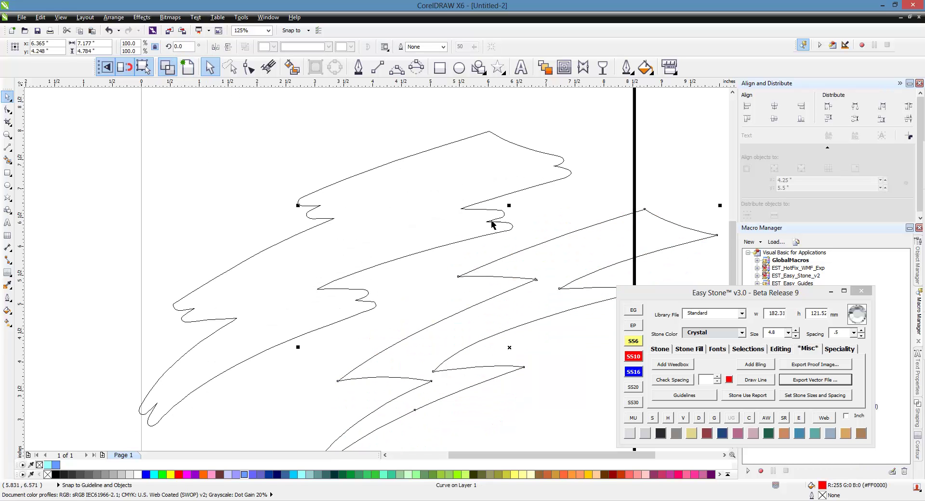
{"action": "left_click", "coordinate": [231, 123]}
{"action": "left_click", "coordinate": [187, 67]}
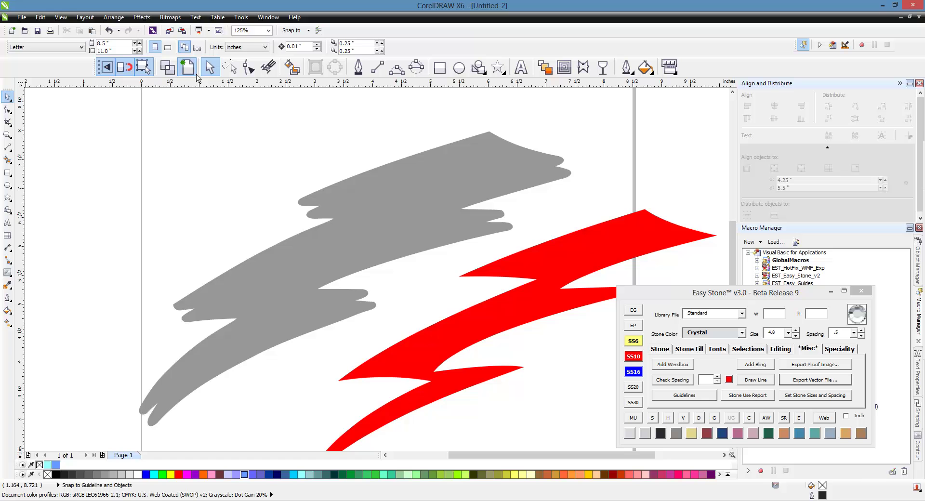
{"action": "key", "text": "ctrl+z"}
{"action": "left_click", "coordinate": [198, 156]}
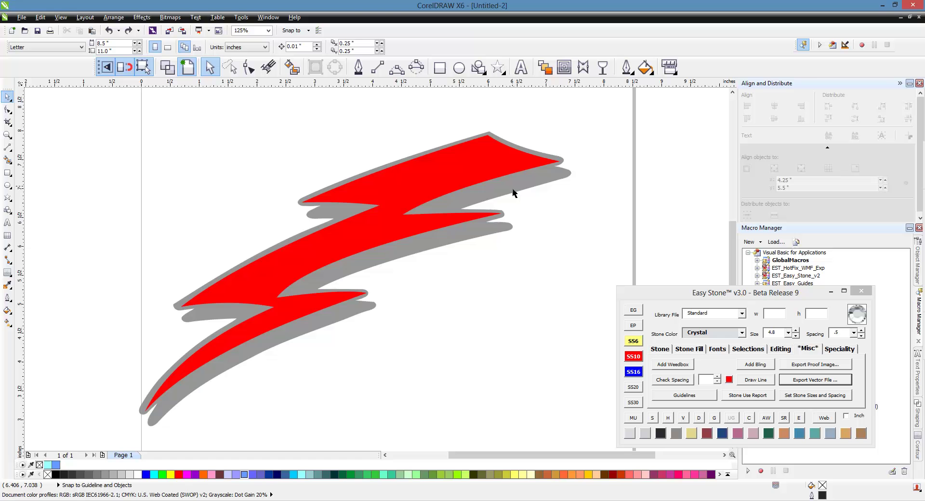
Place a copy of the bolt and its shadow to the right.
{"action": "scroll", "coordinate": [255, 165], "scroll_direction": "down", "scroll_amount": 2}
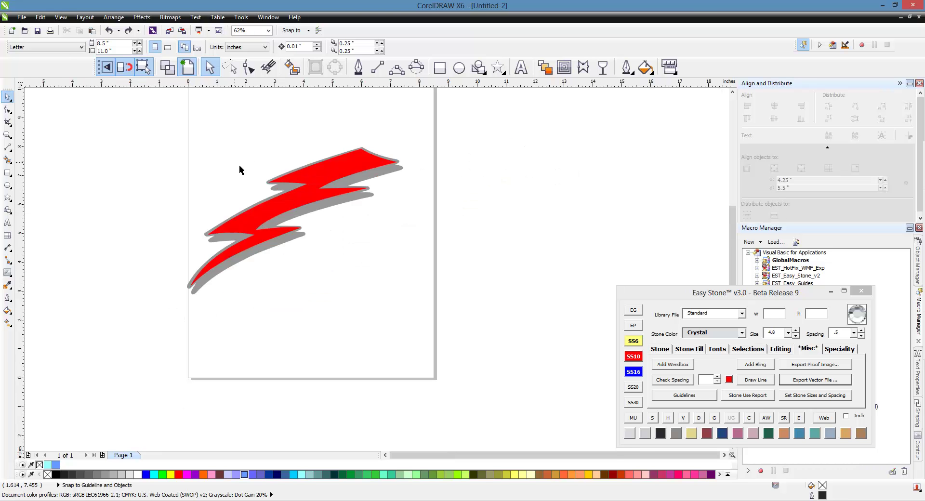
{"action": "left_click_drag", "start_coordinate": [433, 129], "coordinate": [183, 299]}
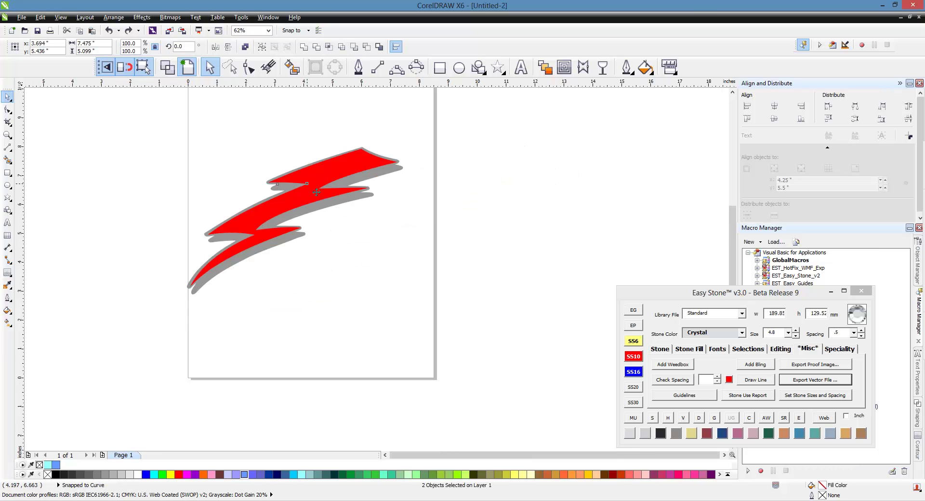
{"action": "left_click_drag", "start_coordinate": [294, 220], "coordinate": [558, 220]}
{"action": "left_click", "coordinate": [375, 284]}
{"action": "scroll", "coordinate": [303, 151], "scroll_direction": "up", "scroll_amount": 2}
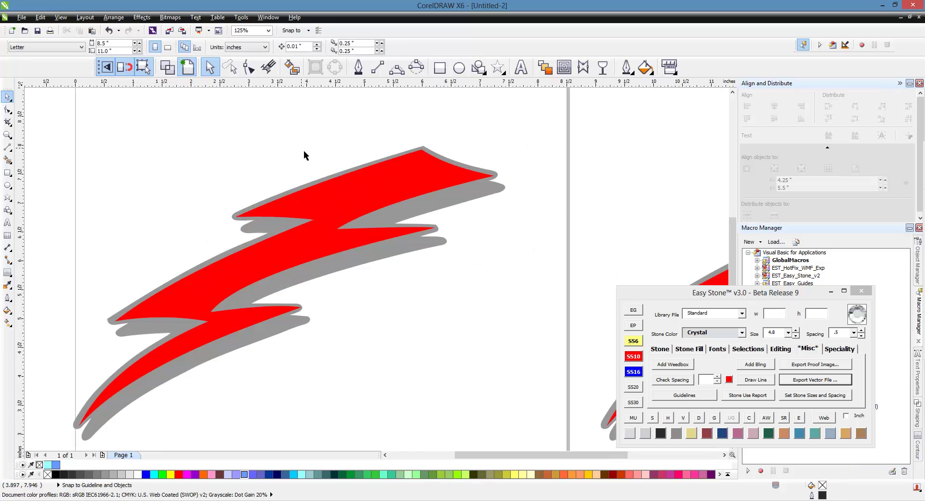
Open the red bolt's nodes and apply Reverse Direction to its path.
{"action": "double_click", "coordinate": [359, 198]}
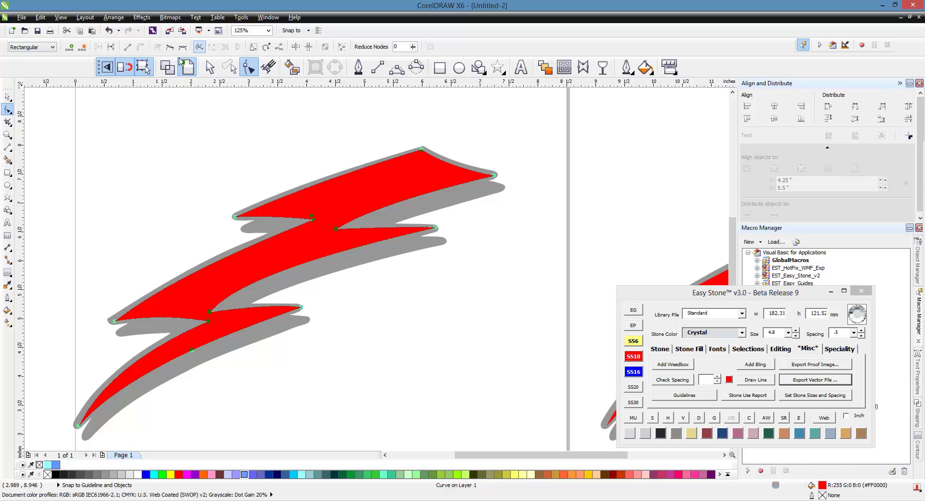
{"action": "left_click", "coordinate": [7, 96]}
{"action": "left_click", "coordinate": [485, 305]}
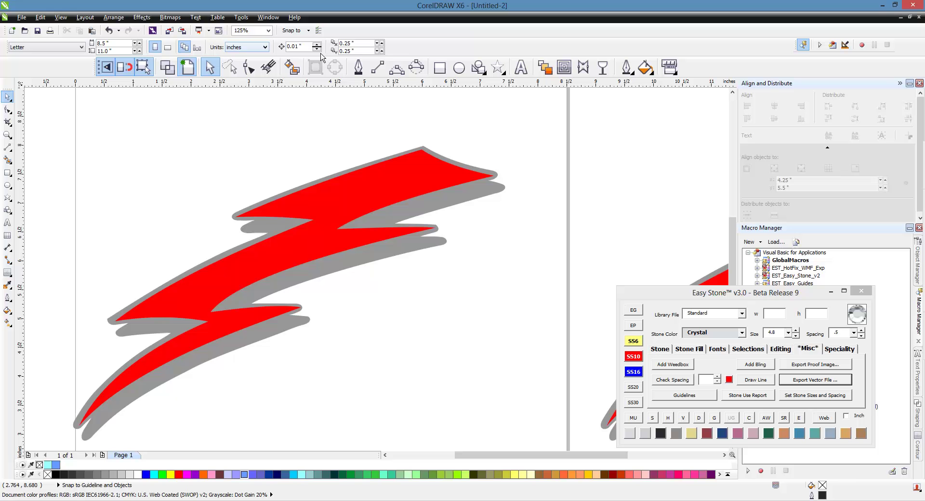
{"action": "double_click", "coordinate": [405, 179]}
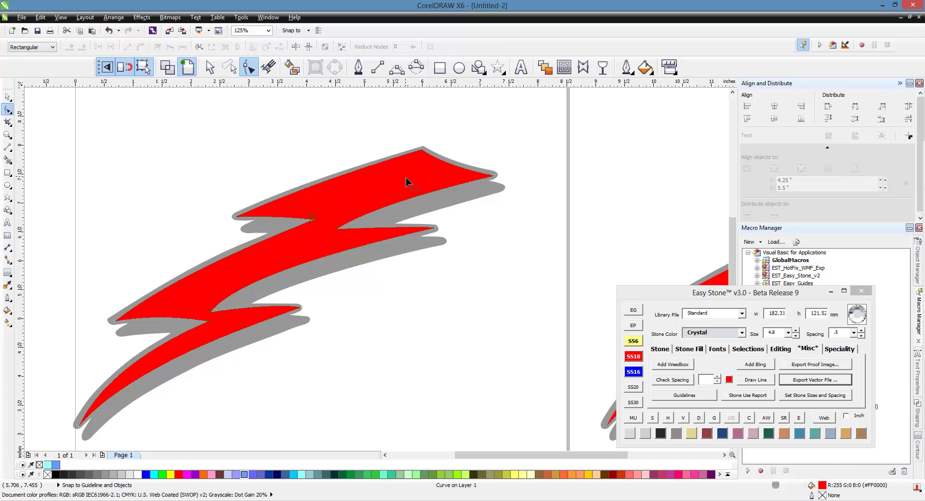
{"action": "left_click", "coordinate": [206, 54]}
Drag the red bolt down-right off its grey shadow and zoom out to 62%.
{"action": "left_click", "coordinate": [8, 97]}
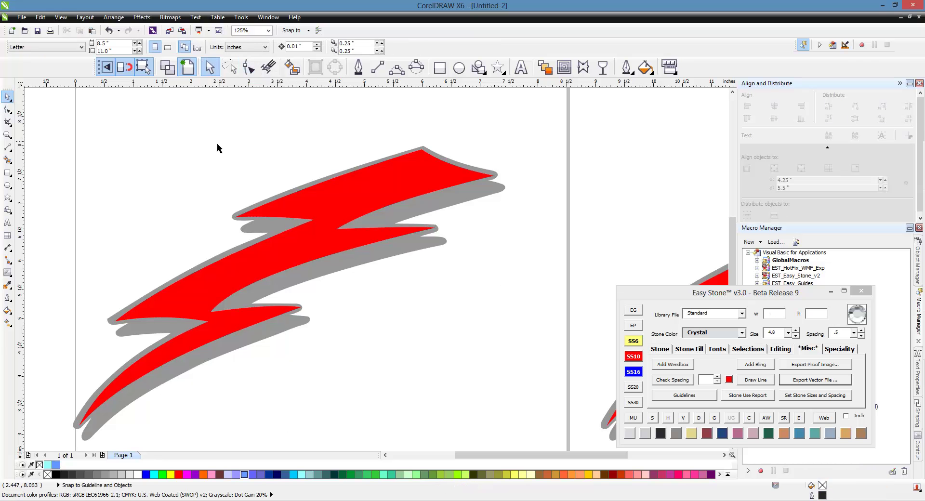
{"action": "left_click", "coordinate": [398, 192]}
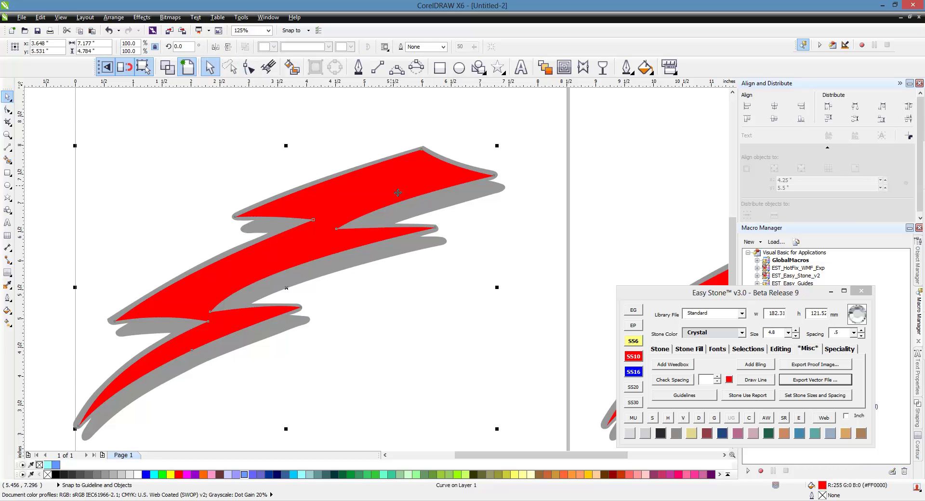
{"action": "left_click", "coordinate": [477, 202], "text": "shift"}
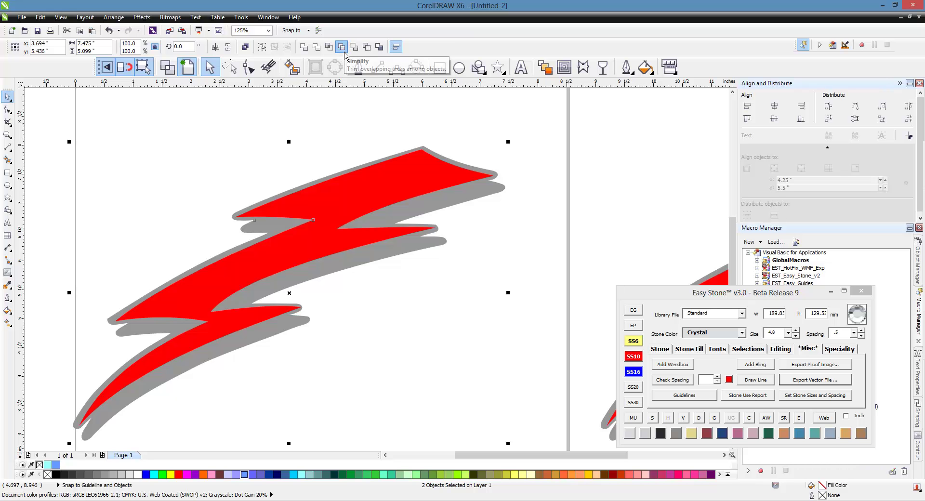
{"action": "left_click", "coordinate": [207, 177]}
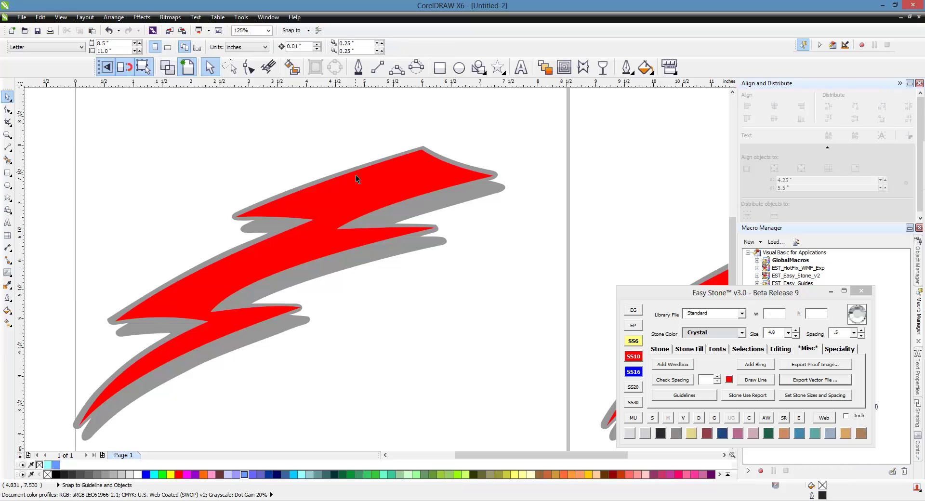
{"action": "left_click_drag", "start_coordinate": [365, 192], "coordinate": [489, 280]}
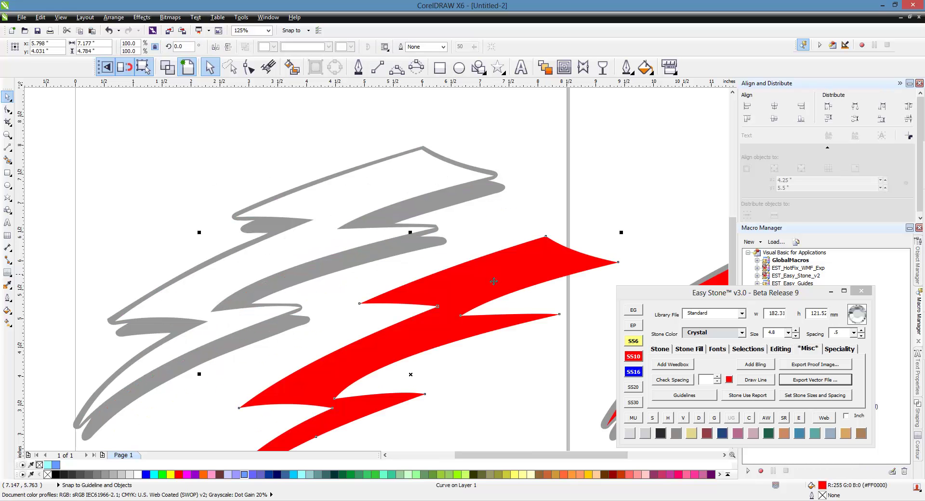
{"action": "left_click", "coordinate": [200, 195]}
{"action": "scroll", "coordinate": [199, 192], "scroll_direction": "down", "scroll_amount": 2}
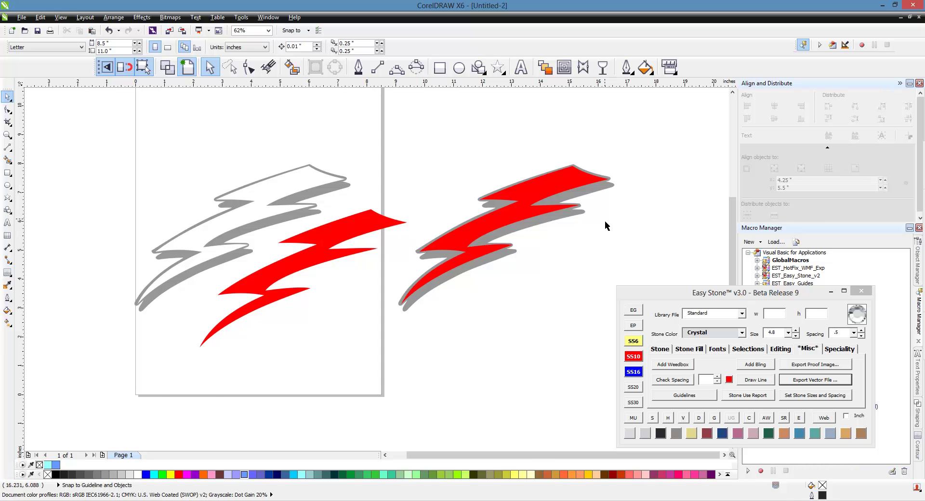
Inspect the grey shadow curve's nodes with the Shape tool.
{"action": "scroll", "coordinate": [605, 220], "scroll_direction": "up", "scroll_amount": 2}
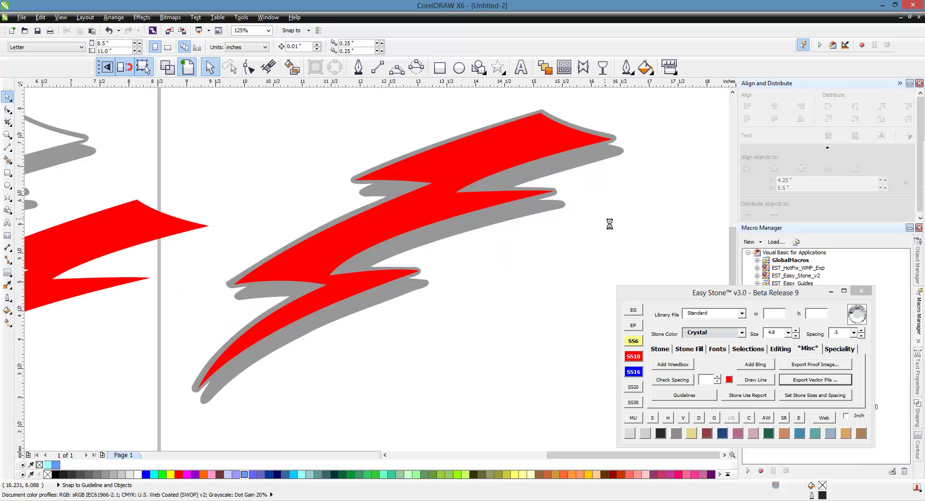
{"action": "left_click", "coordinate": [580, 167]}
{"action": "key", "text": "F10"}
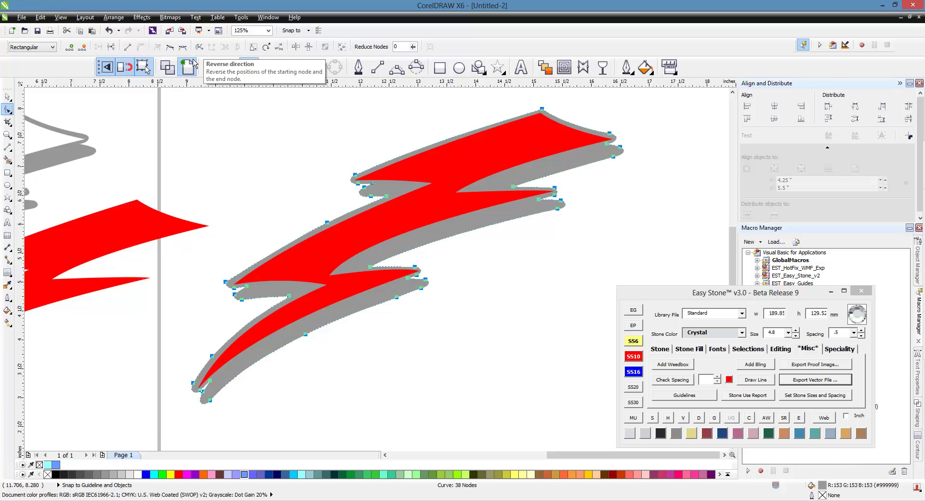
{"action": "left_click", "coordinate": [8, 97]}
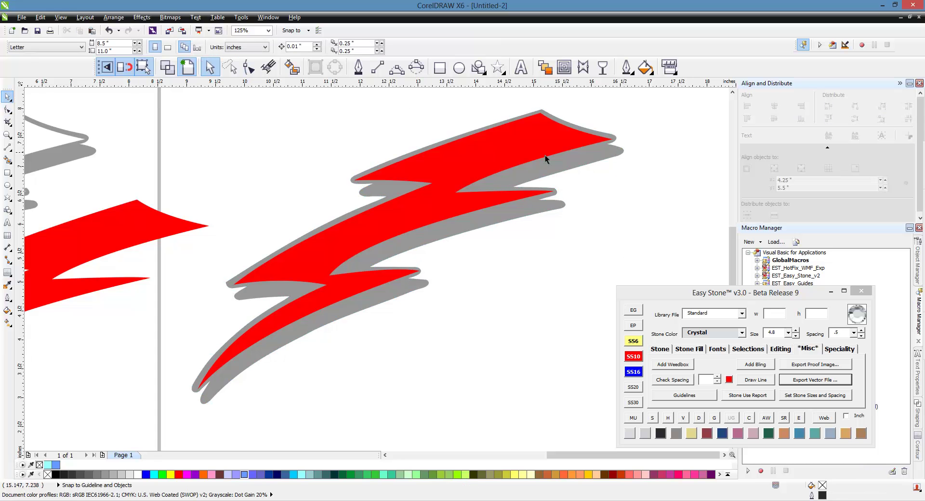
Drag the red bolt down-right off the shadow to check beneath, then undo the move.
{"action": "left_click", "coordinate": [534, 144]}
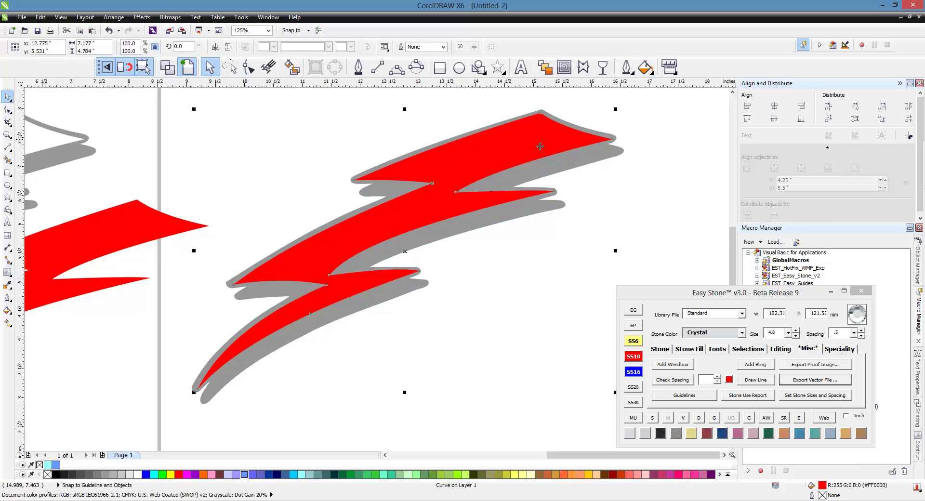
{"action": "left_click", "coordinate": [584, 170], "text": "shift"}
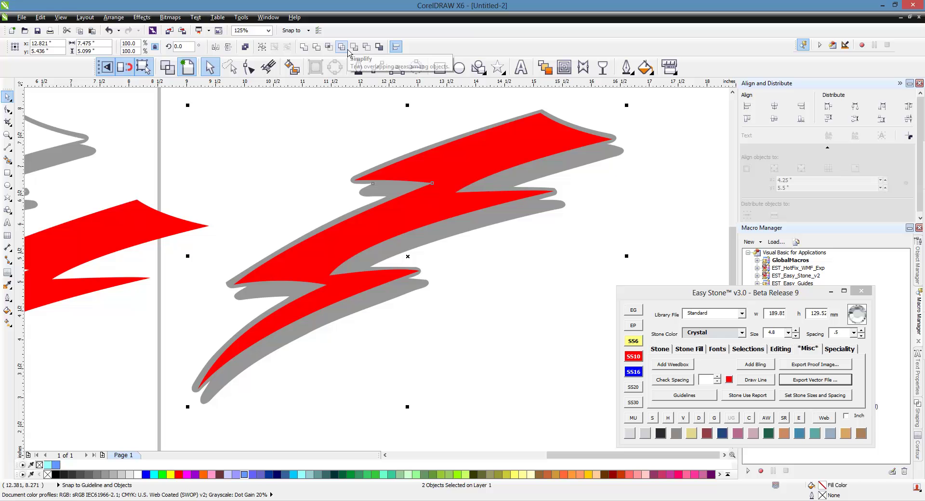
{"action": "left_click", "coordinate": [525, 165]}
{"action": "left_click_drag", "start_coordinate": [525, 166], "coordinate": [675, 237]}
{"action": "left_click", "coordinate": [332, 162]}
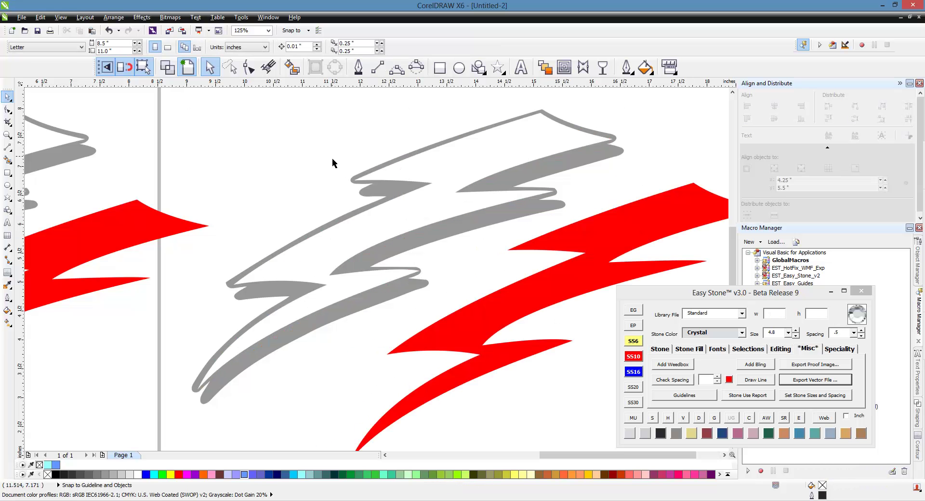
{"action": "scroll", "coordinate": [593, 248], "scroll_direction": "down", "scroll_amount": 2}
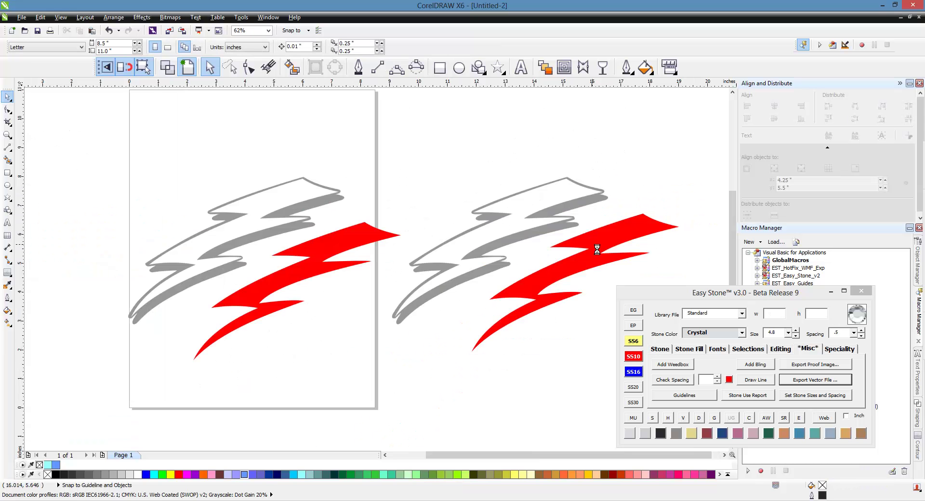
{"action": "key", "text": "ctrl+z"}
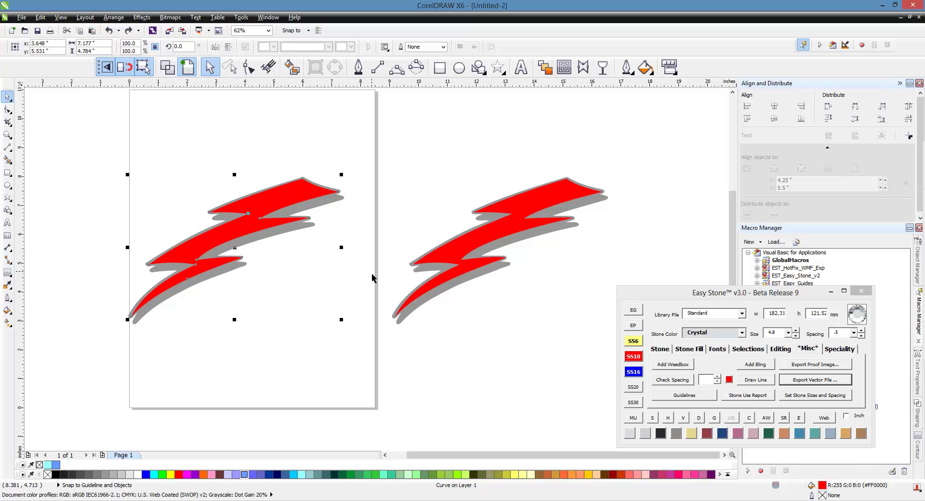
{"action": "left_click", "coordinate": [306, 265]}
{"action": "scroll", "coordinate": [244, 224], "scroll_direction": "up", "scroll_amount": 2}
{"action": "left_click_drag", "start_coordinate": [255, 224], "coordinate": [418, 326]}
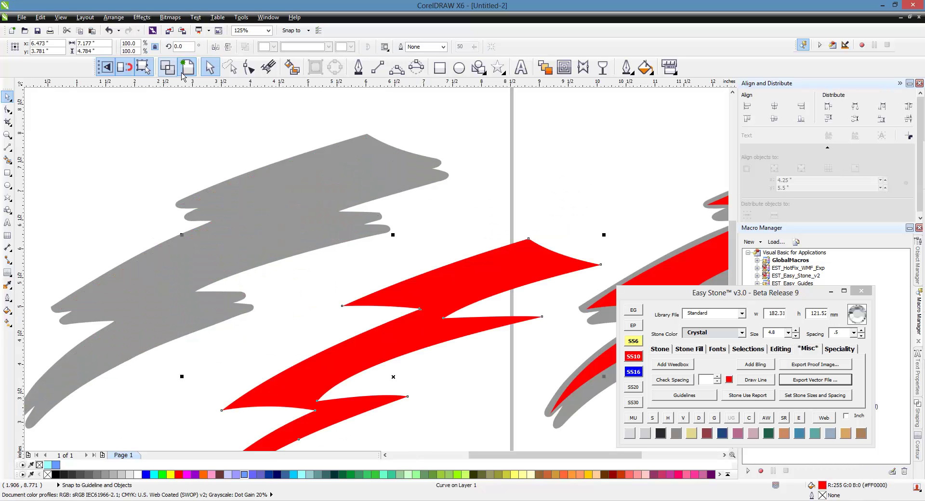
{"action": "left_click", "coordinate": [167, 68]}
{"action": "left_click", "coordinate": [155, 146]}
{"action": "key", "text": "ctrl+z"}
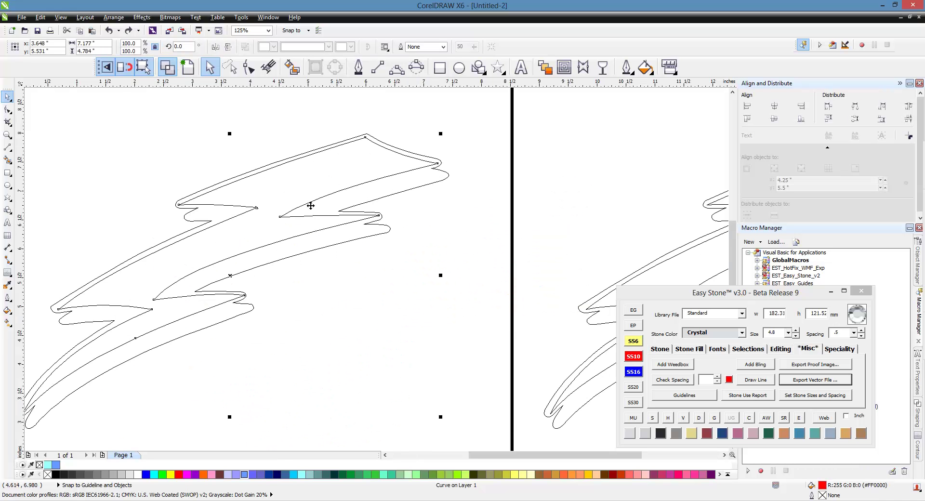
{"action": "left_click", "coordinate": [187, 67]}
{"action": "left_click", "coordinate": [127, 175]}
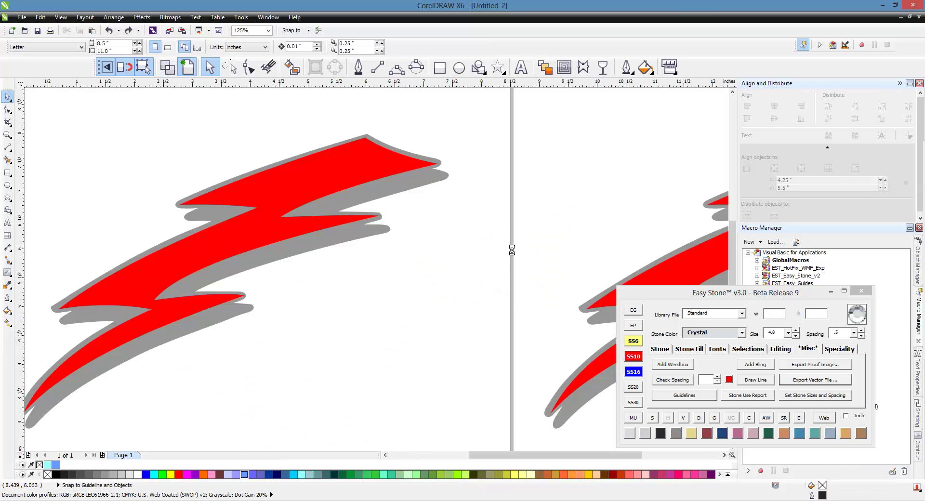
{"action": "key", "text": "shift+F4"}
{"action": "scroll", "coordinate": [385, 244], "scroll_direction": "up", "scroll_amount": 1}
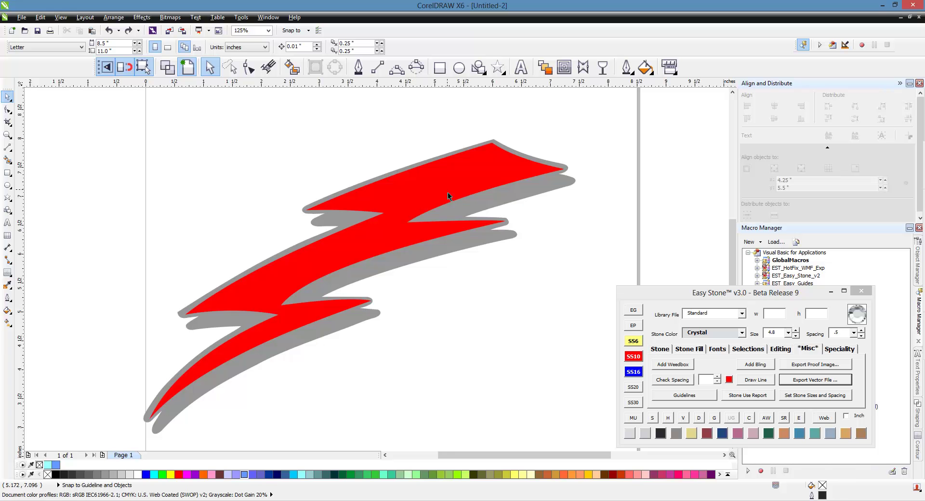
Apply a 1mm inside contour to the red lightning bolt with the Contour tool.
{"action": "left_click", "coordinate": [467, 189]}
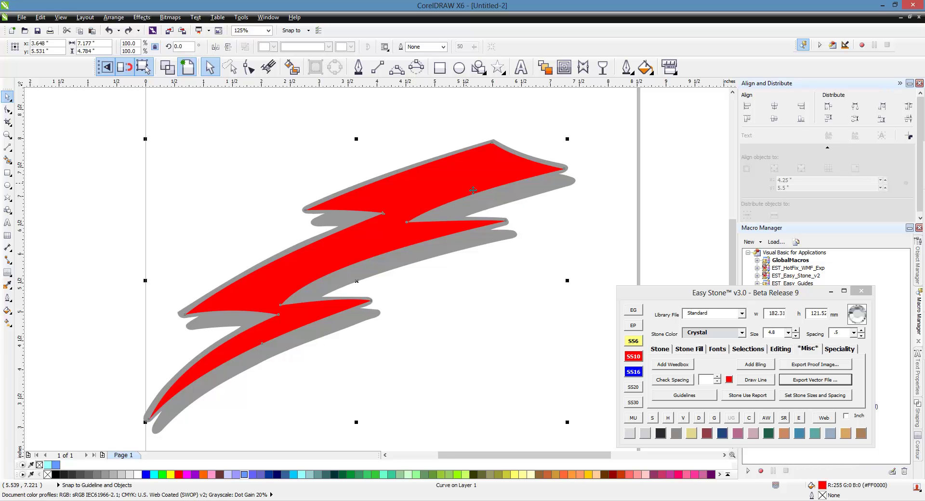
{"action": "left_click", "coordinate": [568, 71]}
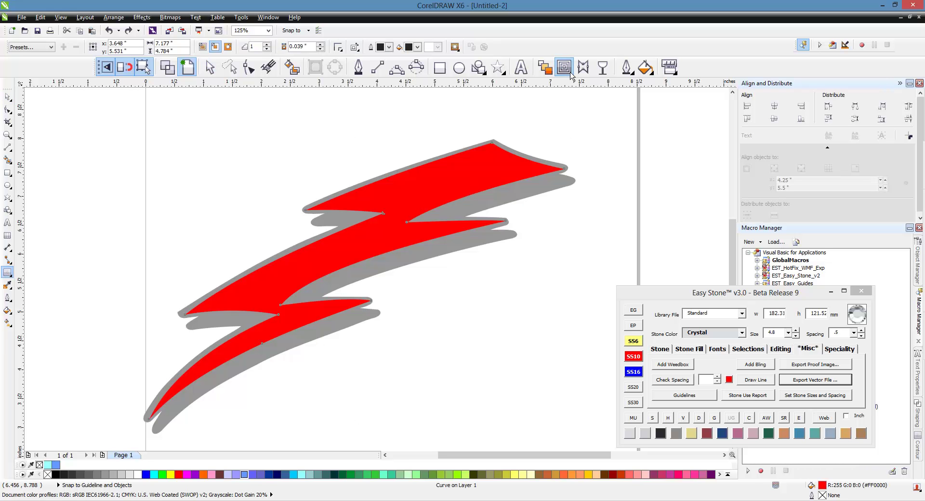
{"action": "left_click", "coordinate": [313, 49]}
{"action": "type", "text": "1mm"}
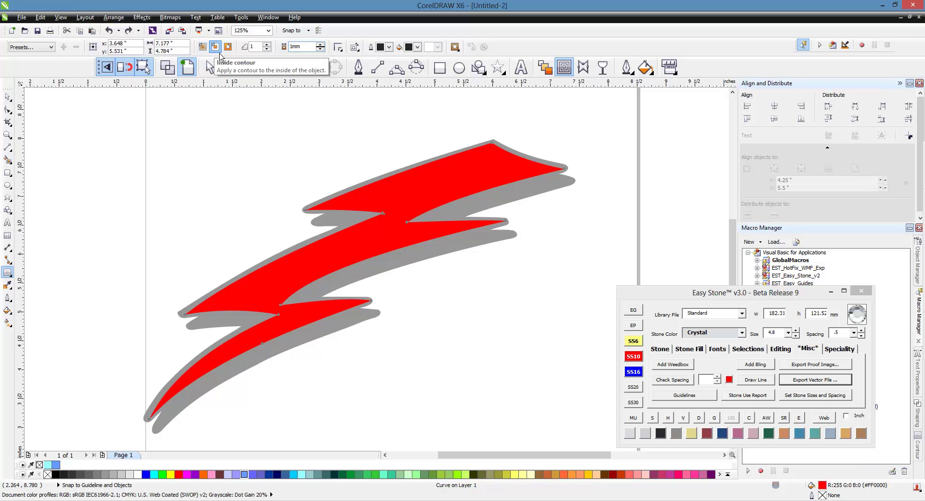
{"action": "left_click", "coordinate": [219, 54]}
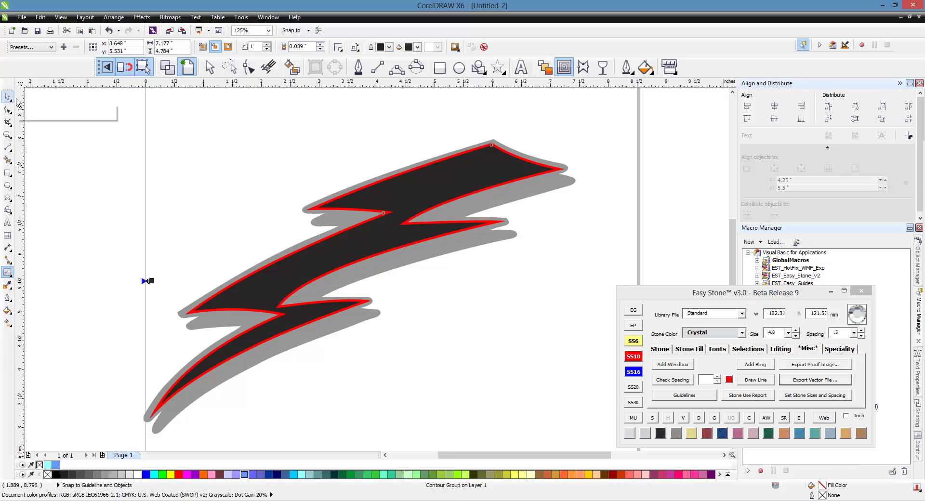
Break the bolt's contour group apart into separate shapes.
{"action": "right_click", "coordinate": [460, 176]}
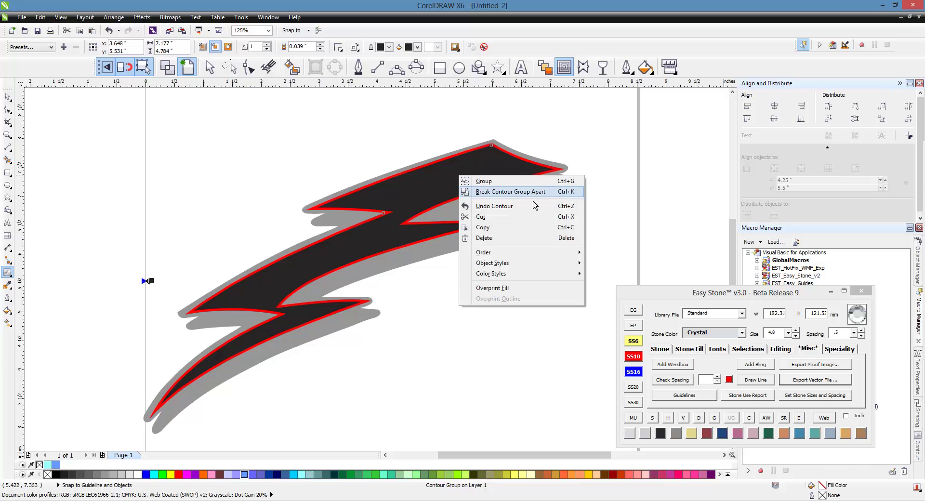
{"action": "left_click", "coordinate": [511, 191]}
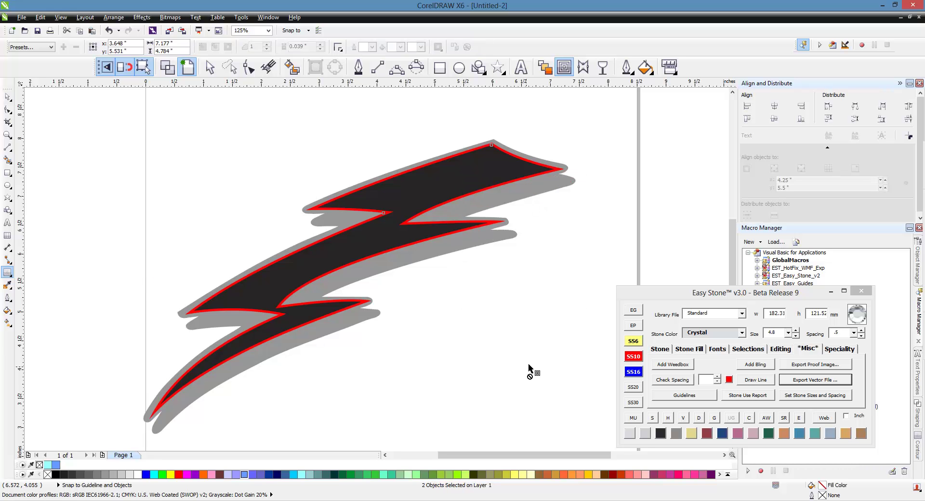
{"action": "left_click", "coordinate": [513, 339]}
{"action": "left_click", "coordinate": [9, 98]}
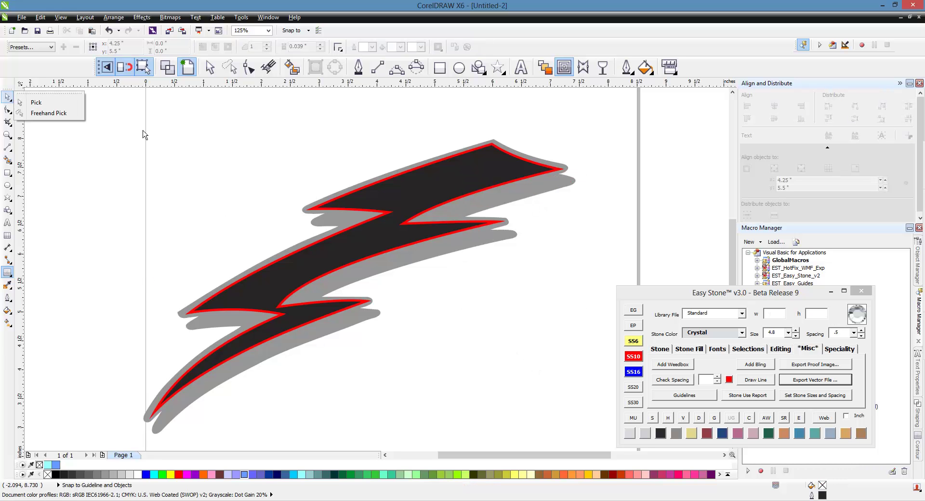
{"action": "left_click", "coordinate": [36, 102]}
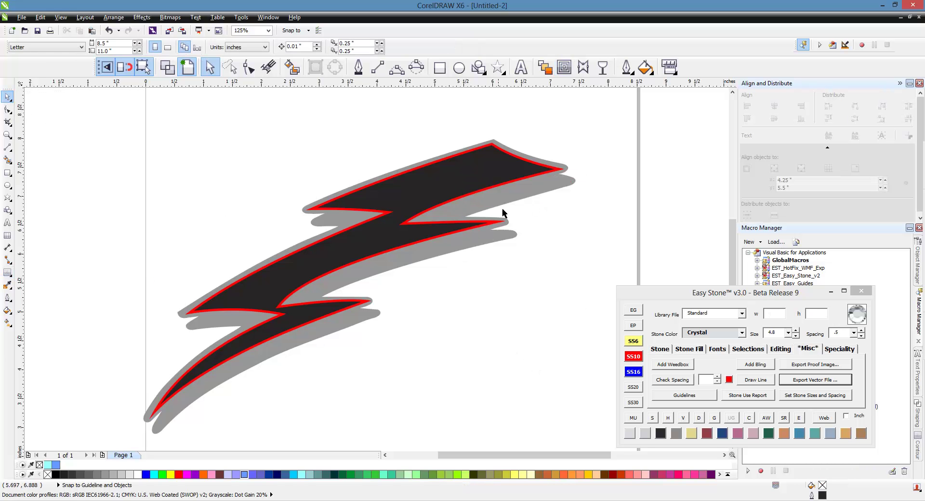
Simplify the red-outlined bolt with the shadow, check the cutout, then delete the black bolt.
{"action": "left_click", "coordinate": [490, 179]}
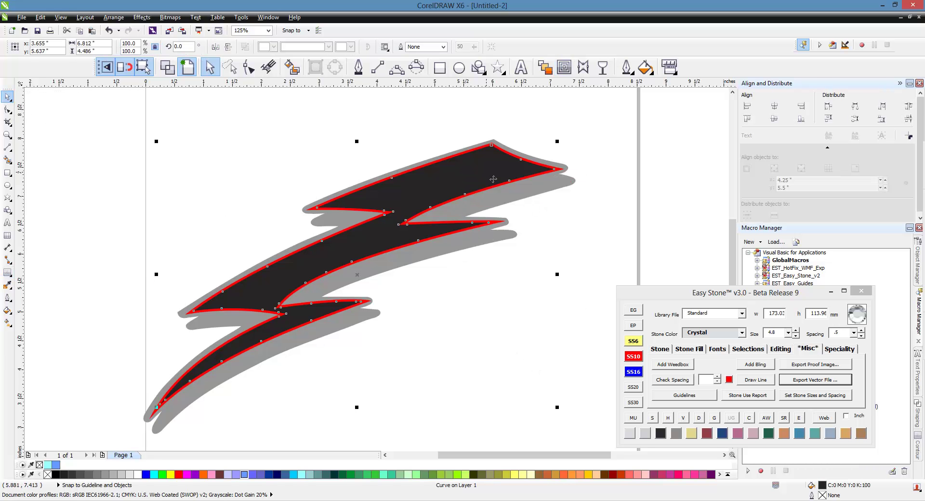
{"action": "left_click", "coordinate": [550, 195], "text": "shift"}
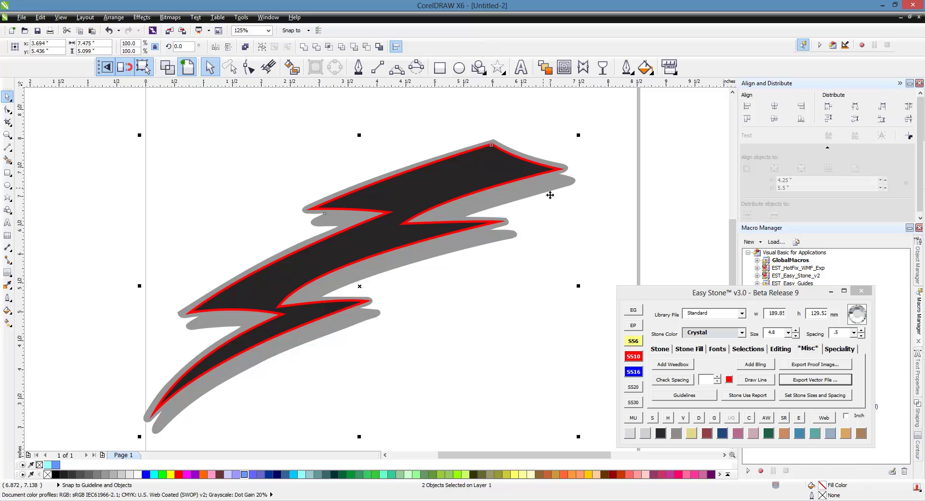
{"action": "left_click", "coordinate": [346, 52]}
{"action": "left_click", "coordinate": [423, 276]}
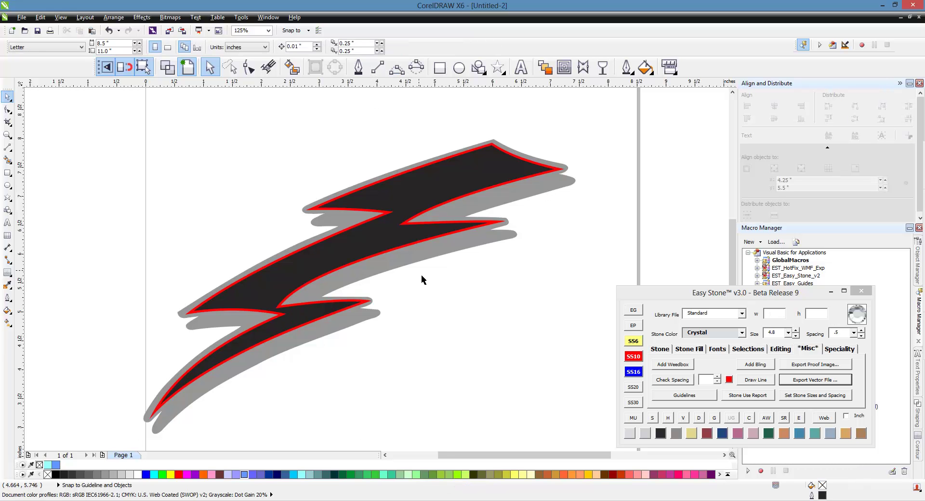
{"action": "left_click_drag", "start_coordinate": [403, 262], "coordinate": [540, 320]}
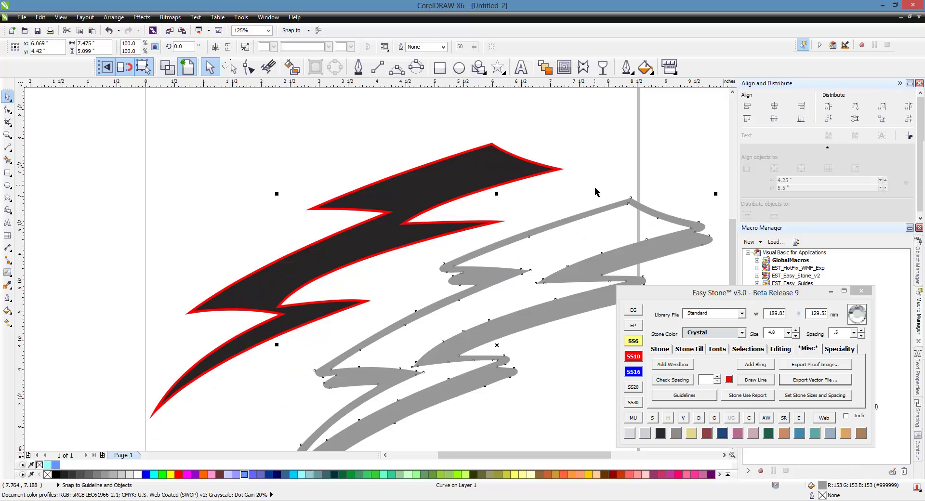
{"action": "left_click", "coordinate": [567, 259]}
{"action": "key", "text": "ctrl+z"}
{"action": "key", "text": "ctrl+z"}
{"action": "key", "text": "ctrl+z"}
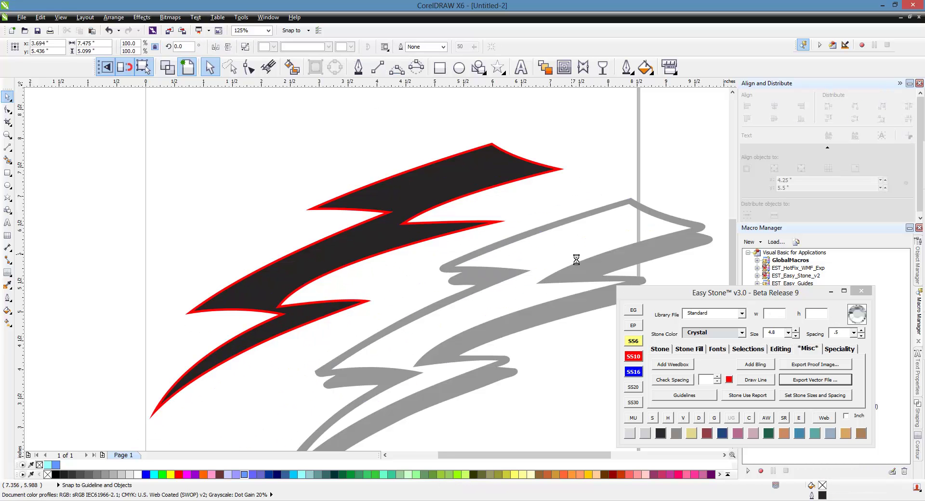
{"action": "left_click", "coordinate": [445, 182]}
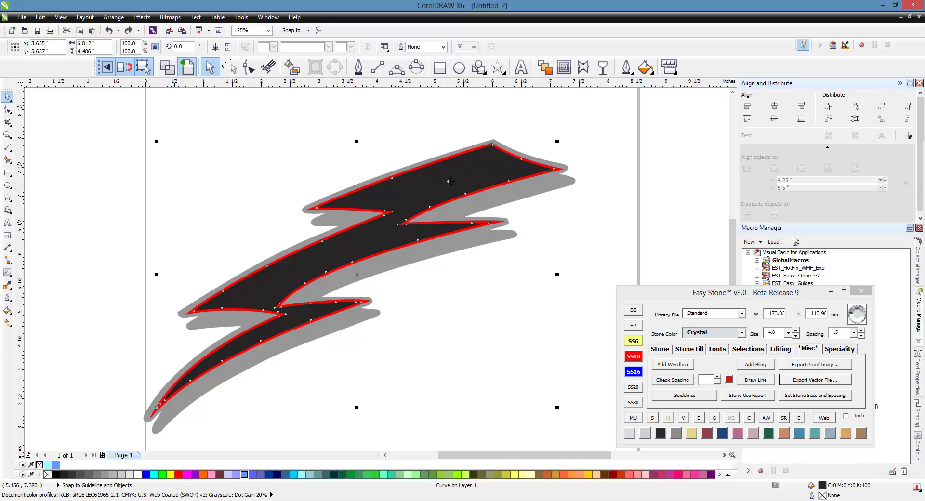
{"action": "key", "text": "Delete"}
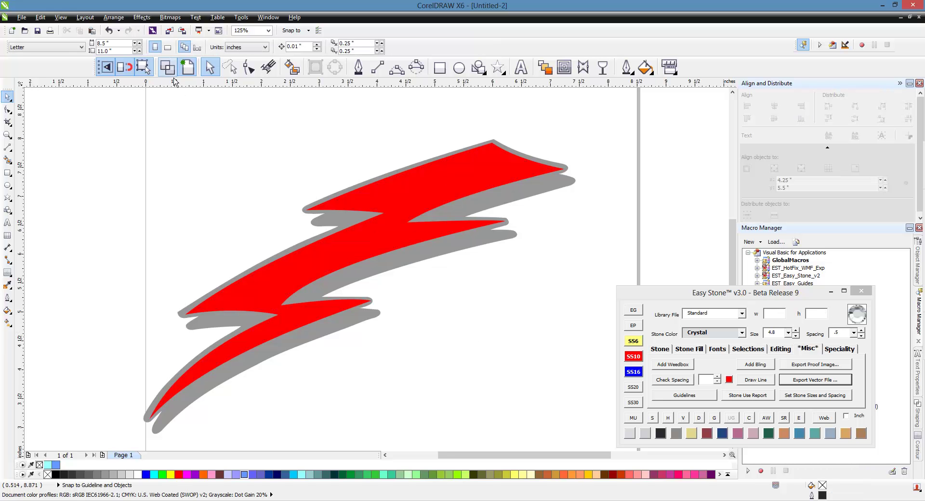
{"action": "scroll", "coordinate": [493, 134], "scroll_direction": "up", "scroll_amount": 4}
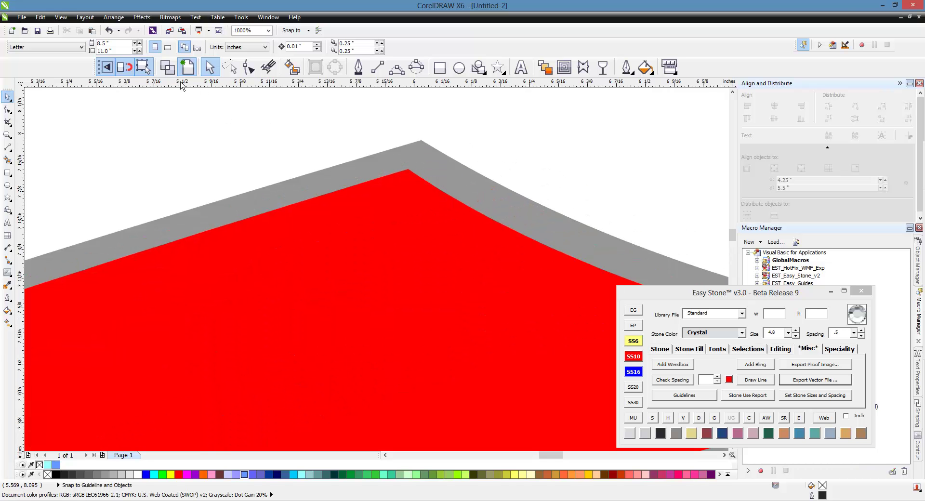
{"action": "left_click", "coordinate": [170, 73]}
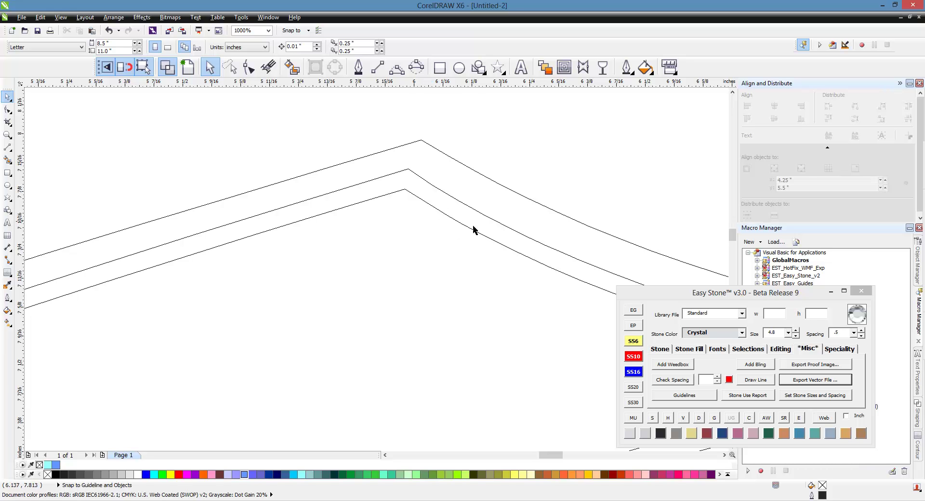
{"action": "scroll", "coordinate": [432, 200], "scroll_direction": "down", "scroll_amount": 2}
{"action": "scroll", "coordinate": [433, 200], "scroll_direction": "down", "scroll_amount": 2}
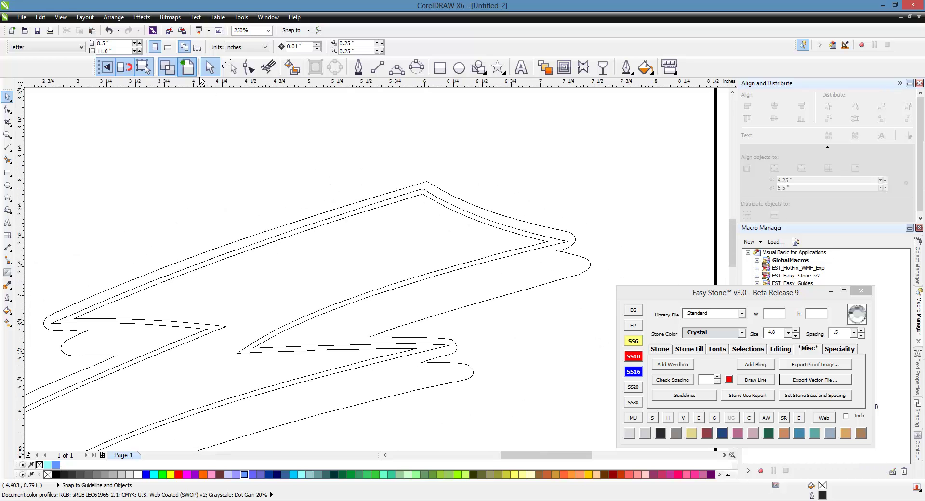
{"action": "left_click", "coordinate": [188, 67]}
{"action": "scroll", "coordinate": [478, 166], "scroll_direction": "down", "scroll_amount": 2}
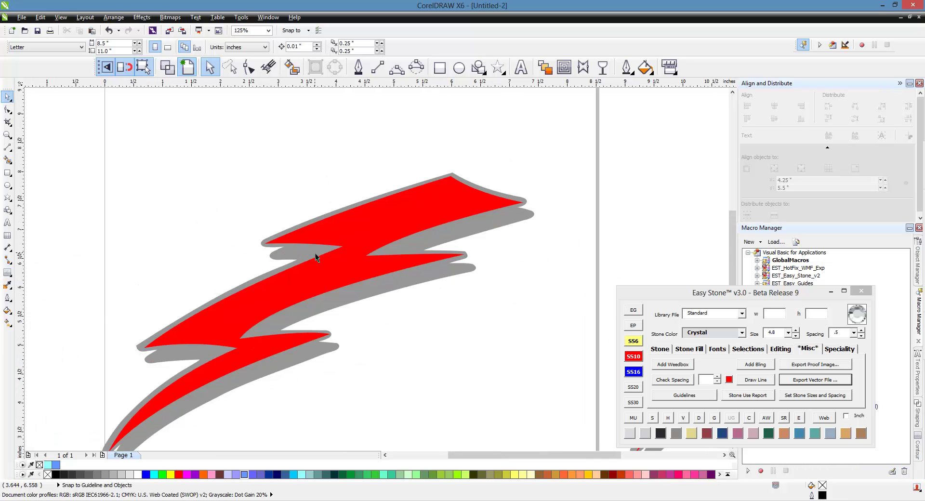
Apply Easy Stone's Glitter Fill to the bolt and its shadow.
{"action": "left_click", "coordinate": [416, 225]}
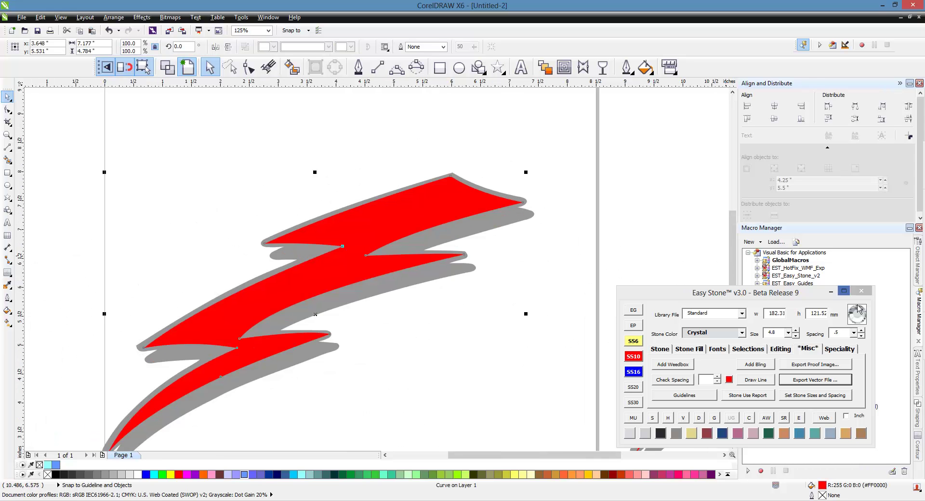
{"action": "left_click", "coordinate": [840, 349]}
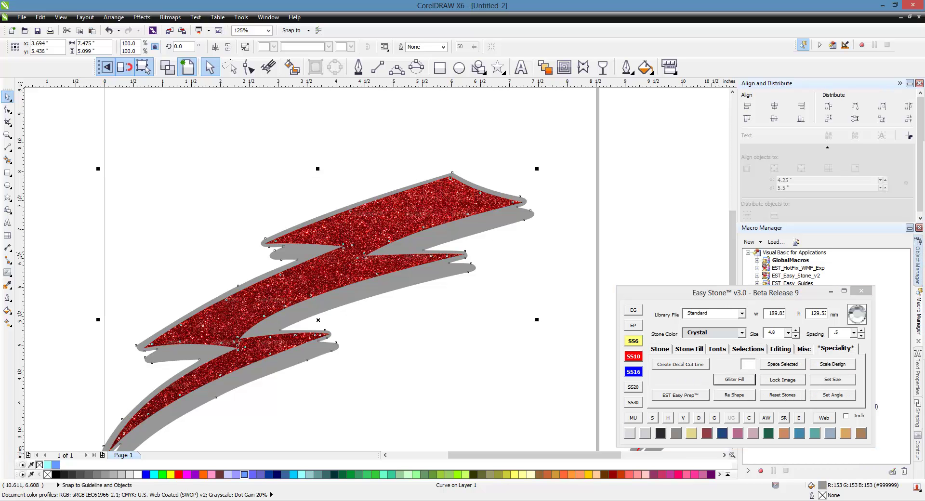
{"action": "left_click", "coordinate": [514, 114]}
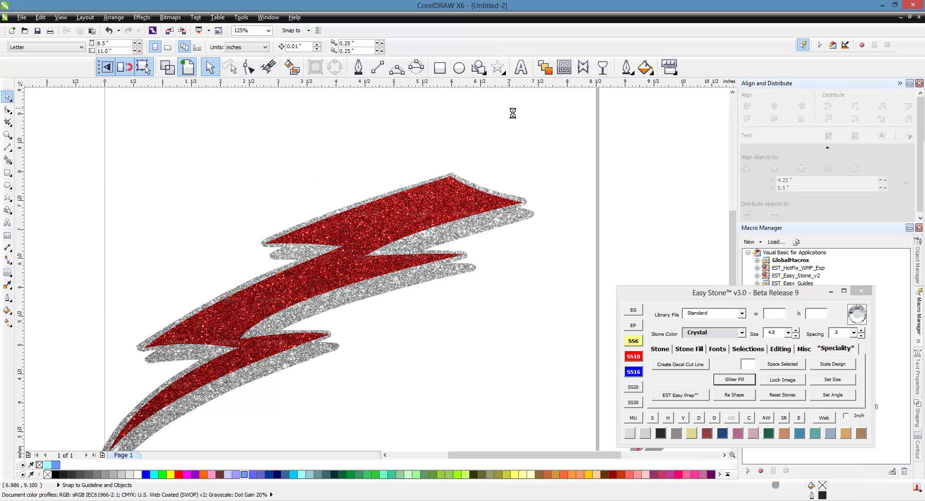
Add a black weed box behind the whole glitter bolt design.
{"action": "scroll", "coordinate": [514, 114], "scroll_direction": "down", "scroll_amount": 2}
{"action": "left_click_drag", "start_coordinate": [568, 130], "coordinate": [233, 330]}
{"action": "left_click", "coordinate": [766, 418]}
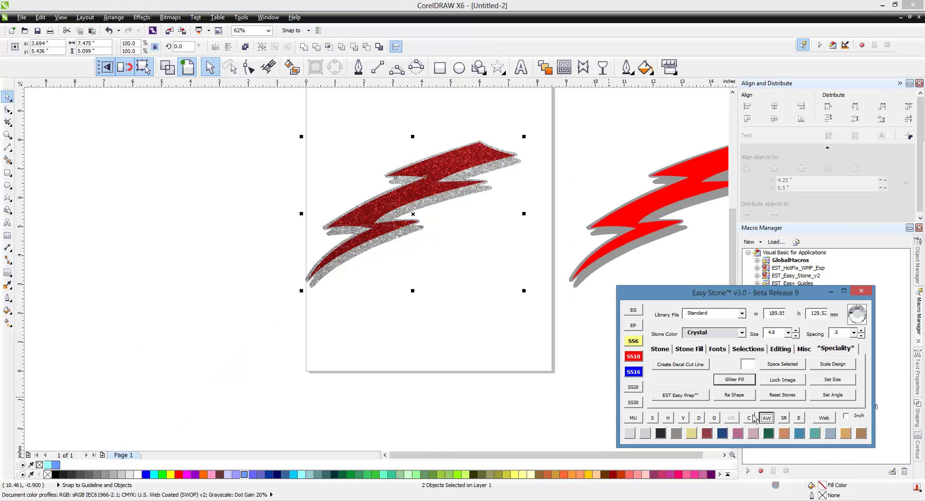
{"action": "scroll", "coordinate": [485, 165], "scroll_direction": "up", "scroll_amount": 2}
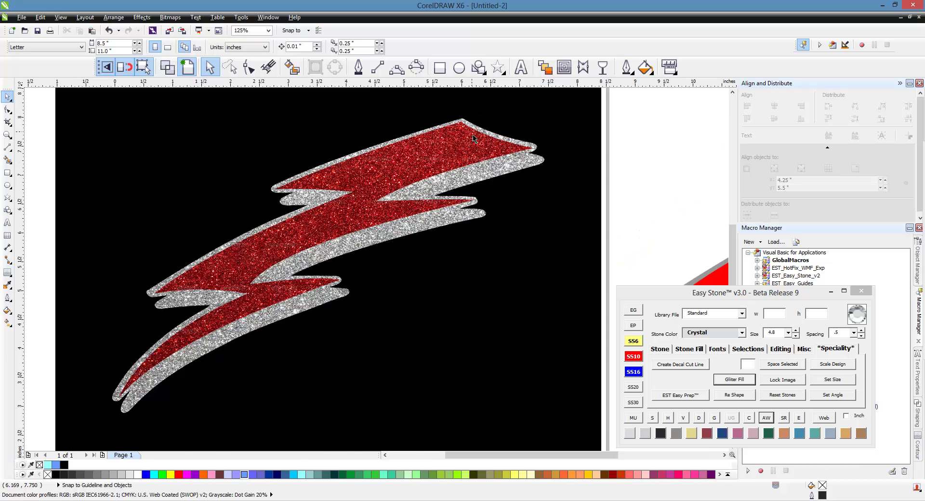
{"action": "scroll", "coordinate": [450, 156], "scroll_direction": "up", "scroll_amount": 4}
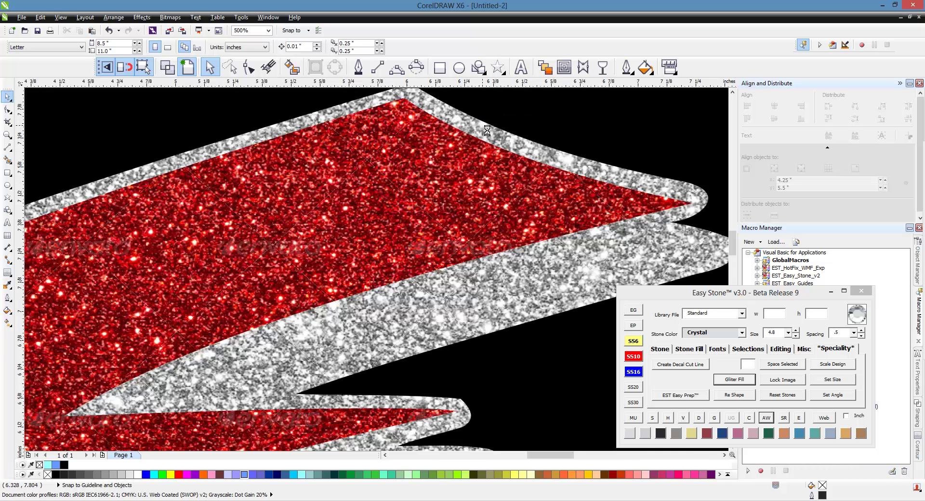
{"action": "left_click", "coordinate": [167, 67]}
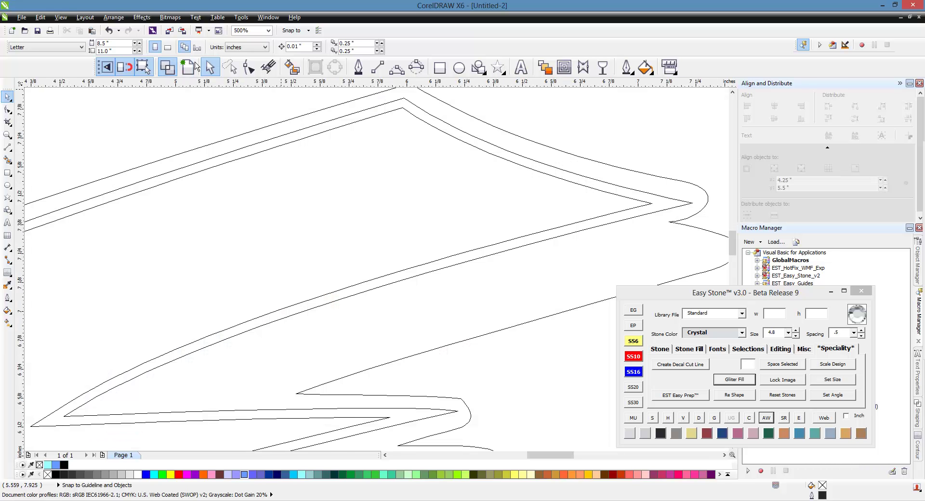
{"action": "key", "text": "shift+F9"}
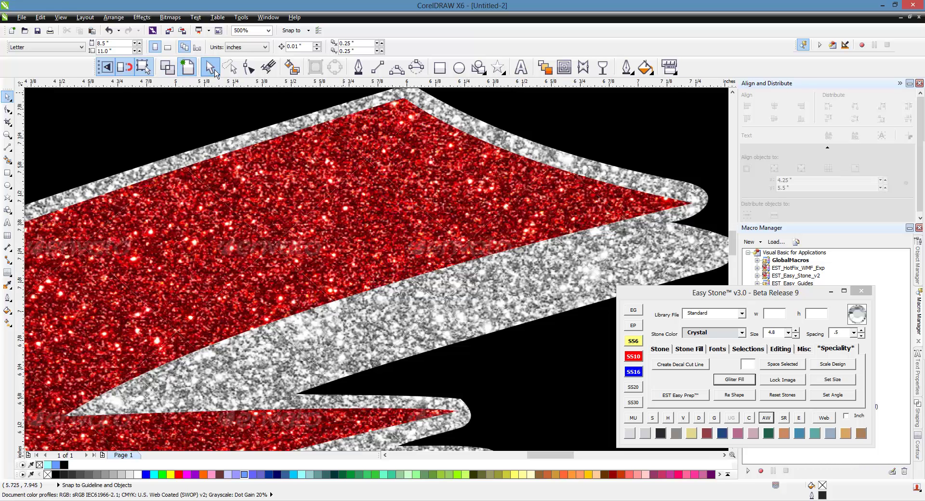
{"action": "key", "text": "shift+F9"}
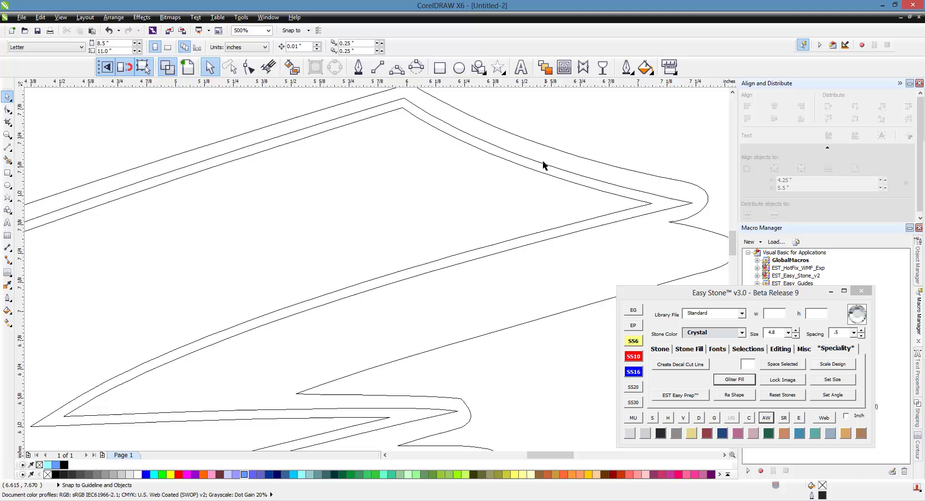
{"action": "left_click", "coordinate": [188, 68]}
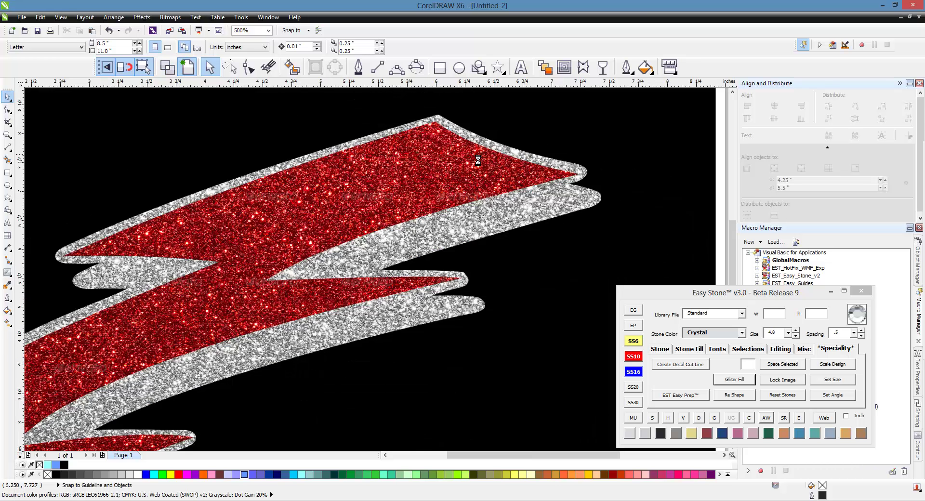
{"action": "key", "text": "F4"}
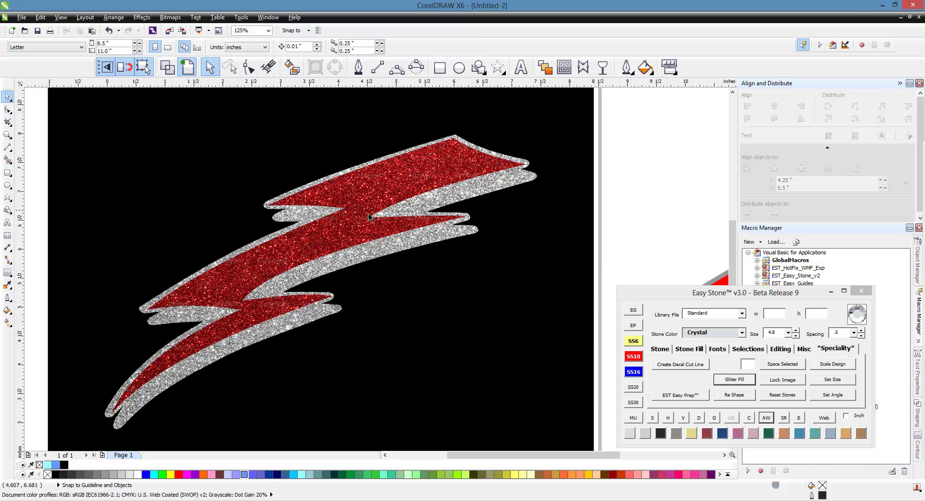
{"action": "scroll", "coordinate": [367, 214], "scroll_direction": "down", "scroll_amount": 2}
{"action": "scroll", "coordinate": [370, 201], "scroll_direction": "up", "scroll_amount": 2}
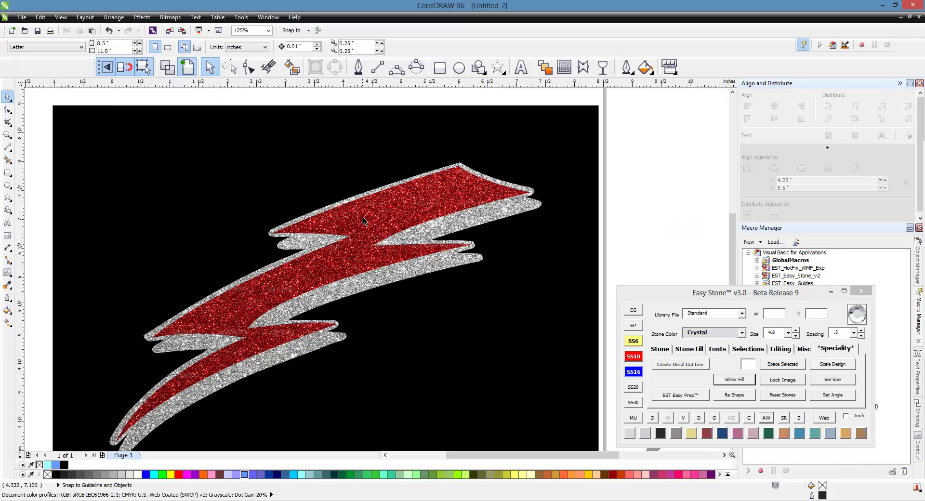